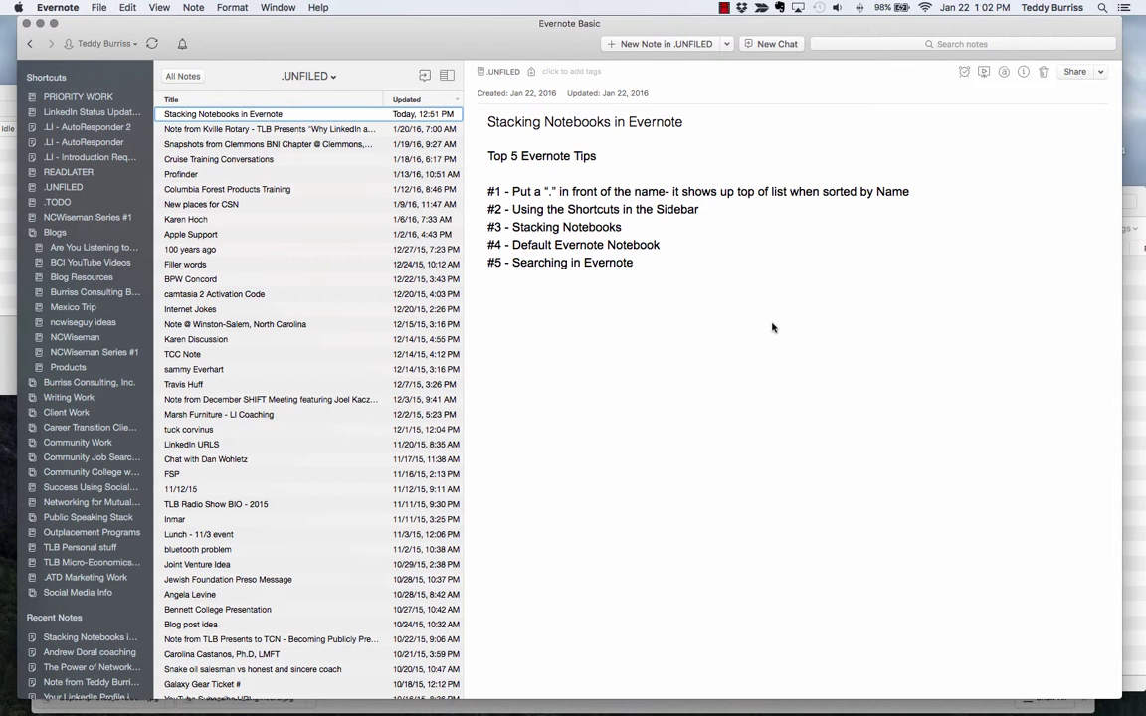
View the Stacking Notebooks in Evernote tips note in Chrome and return to the Evernote desktop app.
{"action": "key", "text": "super+Tab"}
{"action": "key", "text": "super+Tab"}
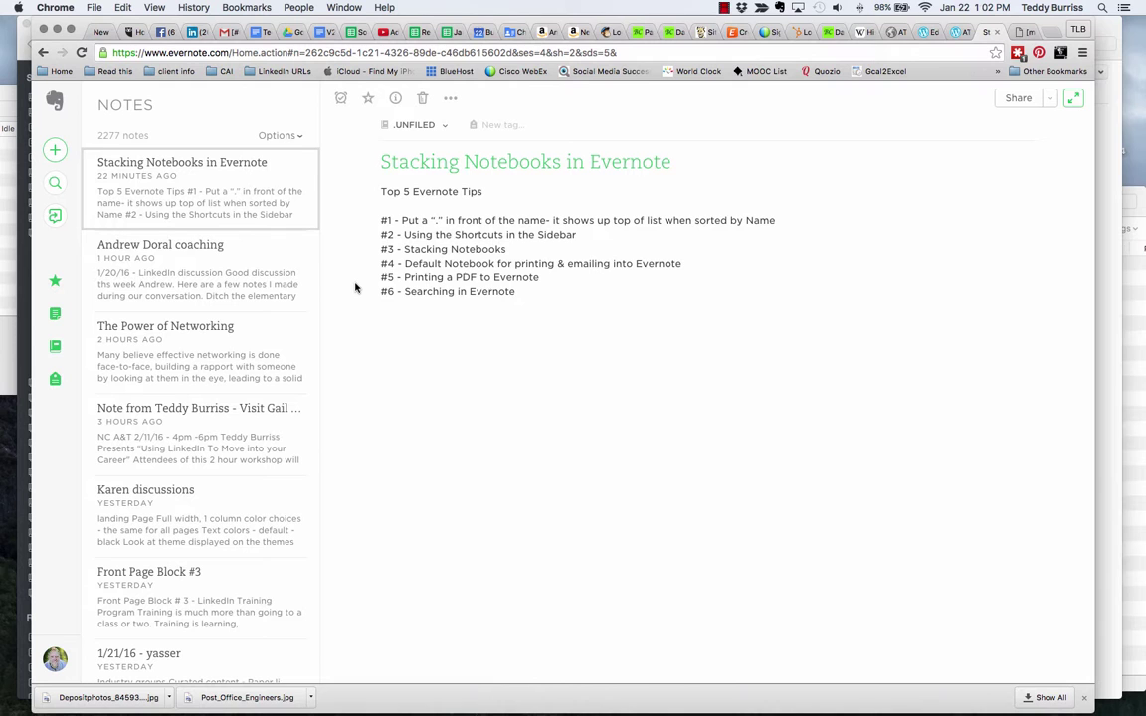
{"action": "key", "text": "super+Tab"}
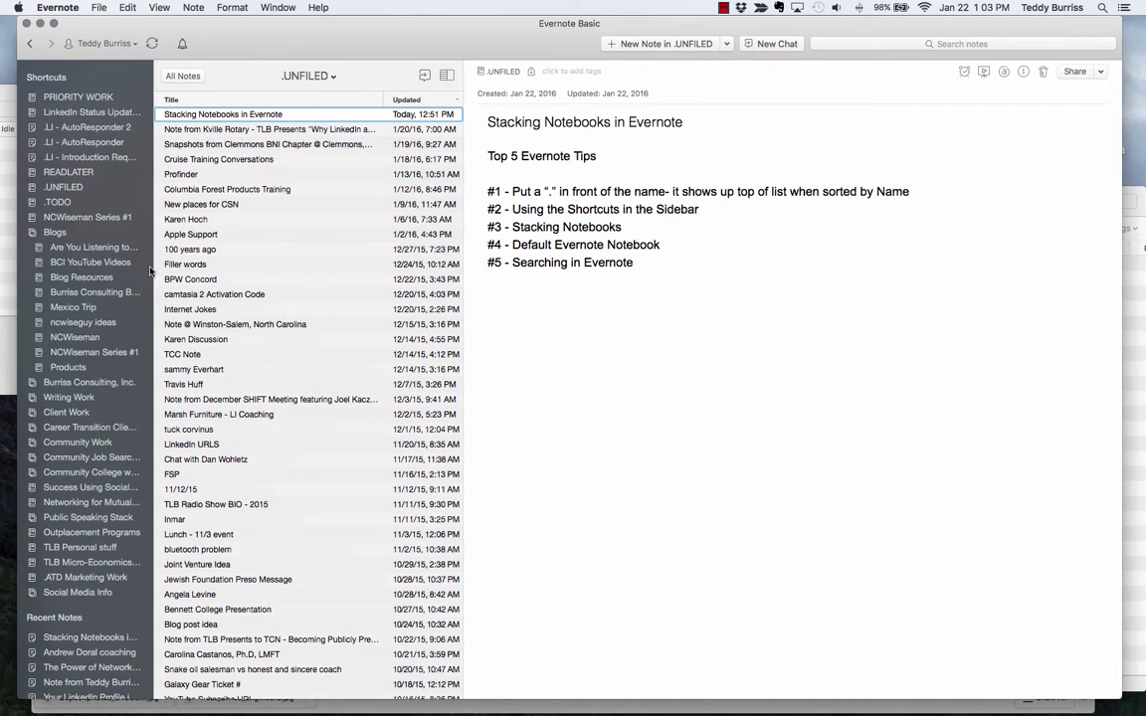
Open the notebooks overview and search the notebooks for "alleg" and for "netw".
{"action": "scroll", "coordinate": [75, 359], "scroll_direction": "down", "scroll_amount": 5}
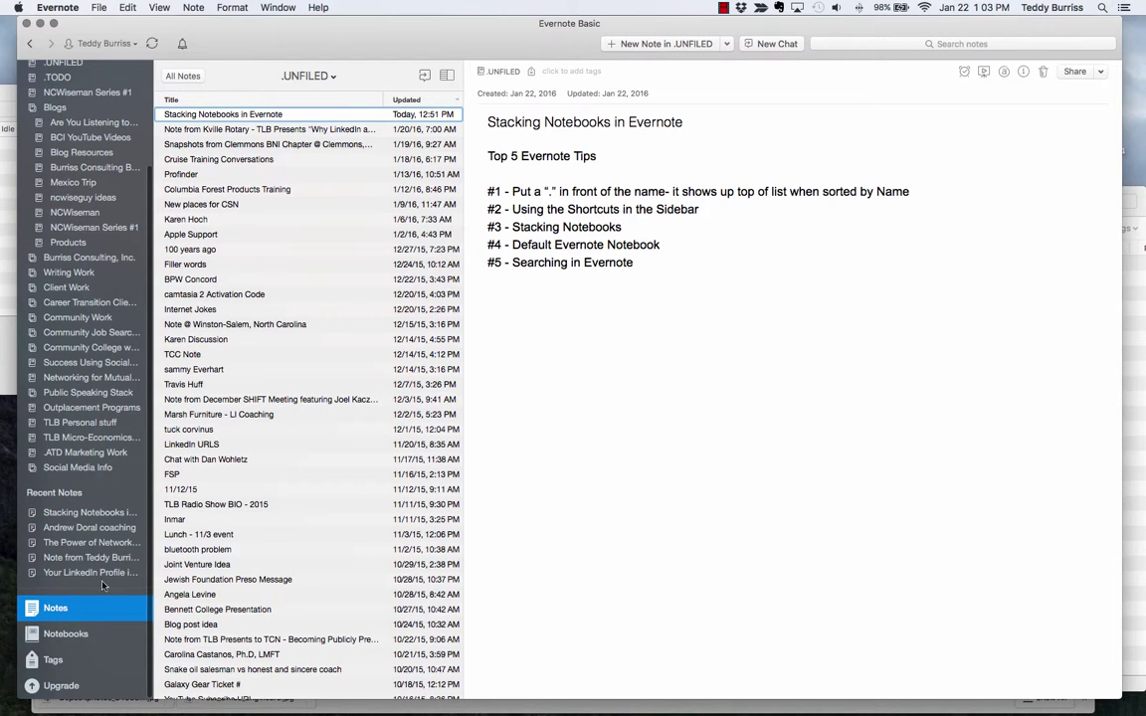
{"action": "left_click", "coordinate": [65, 636]}
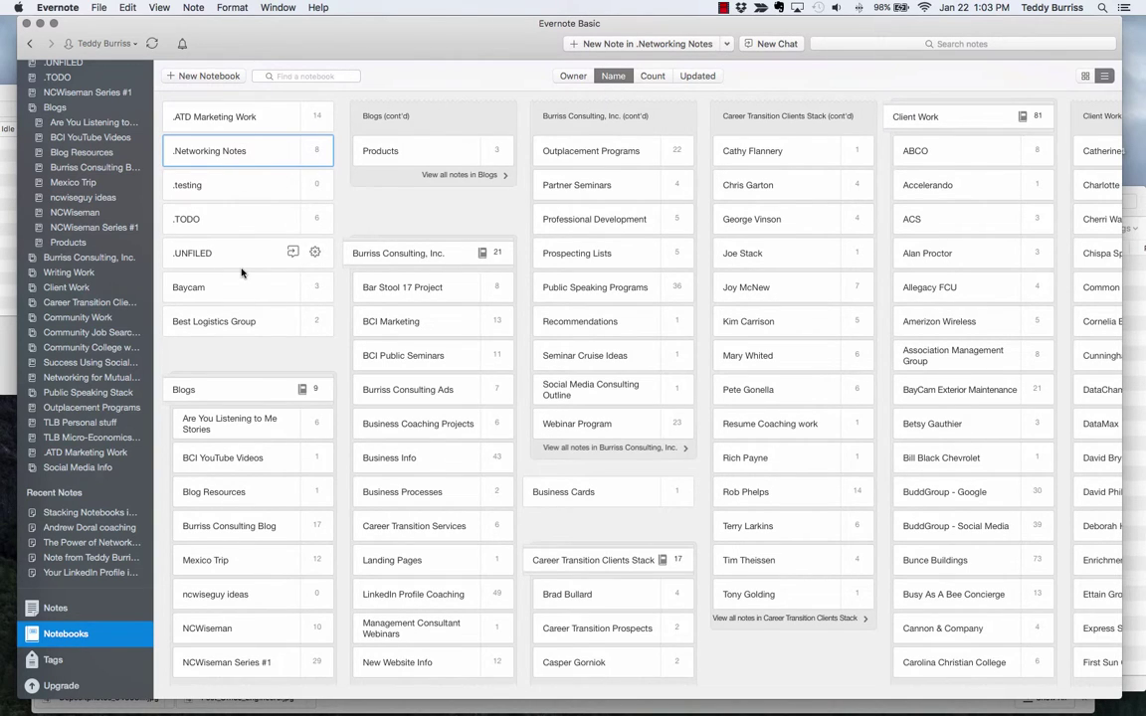
{"action": "left_click", "coordinate": [315, 75]}
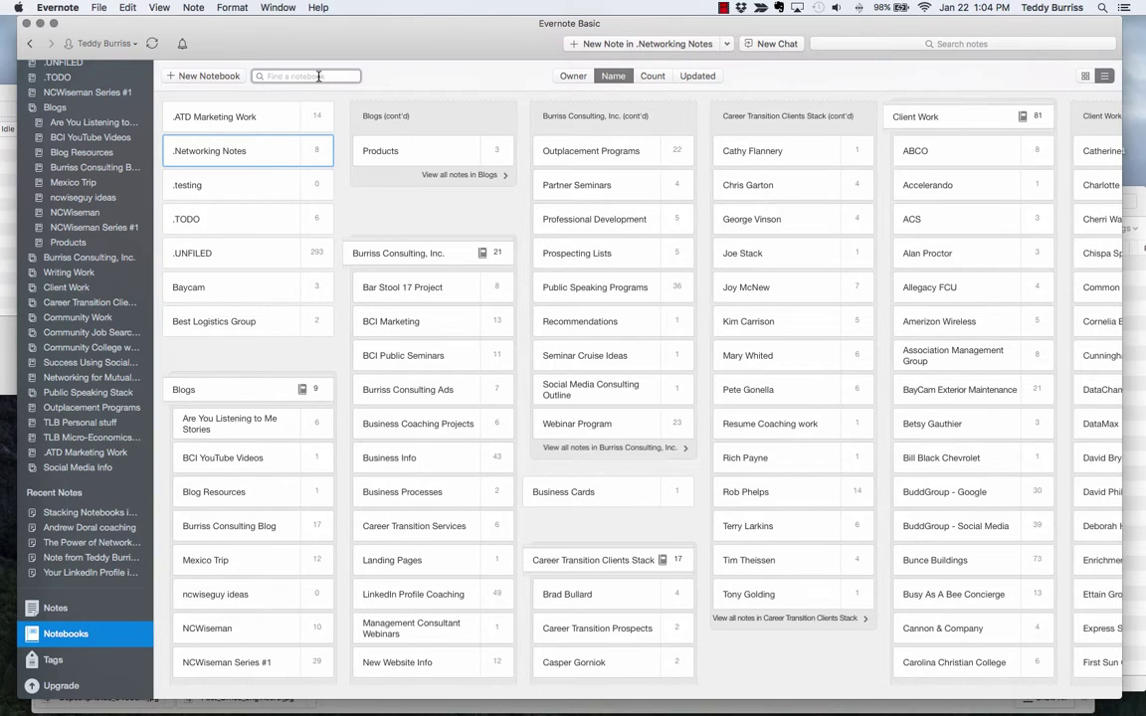
{"action": "type", "text": "alleg"}
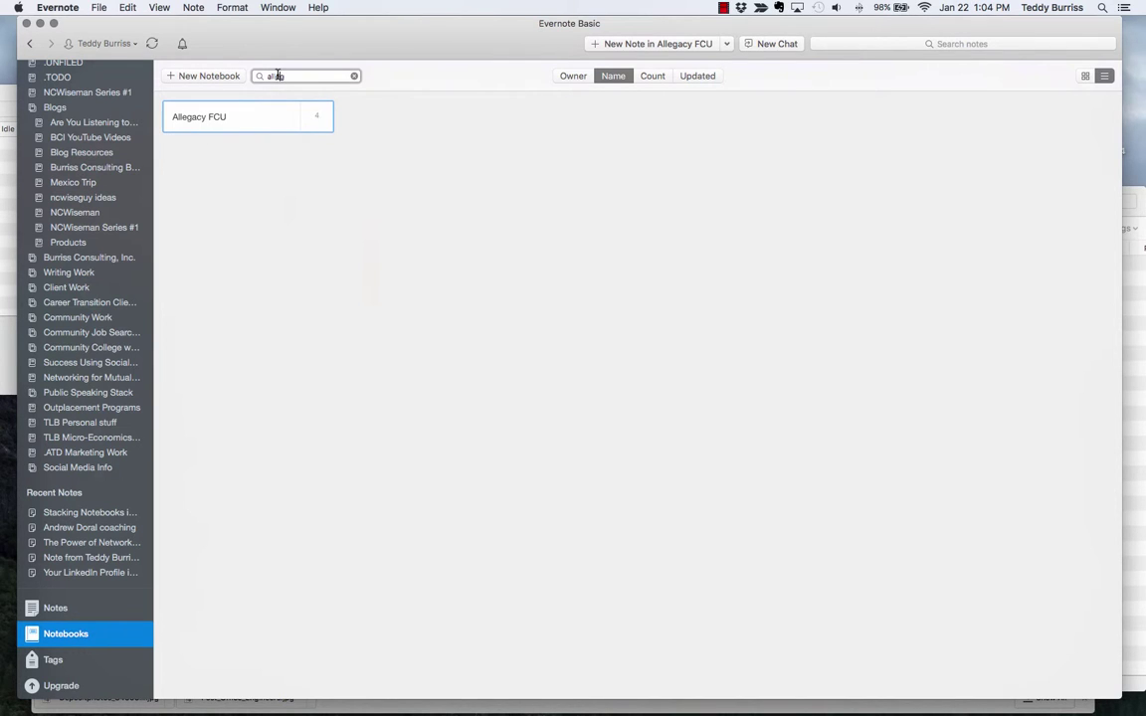
{"action": "type", "text": "netw"}
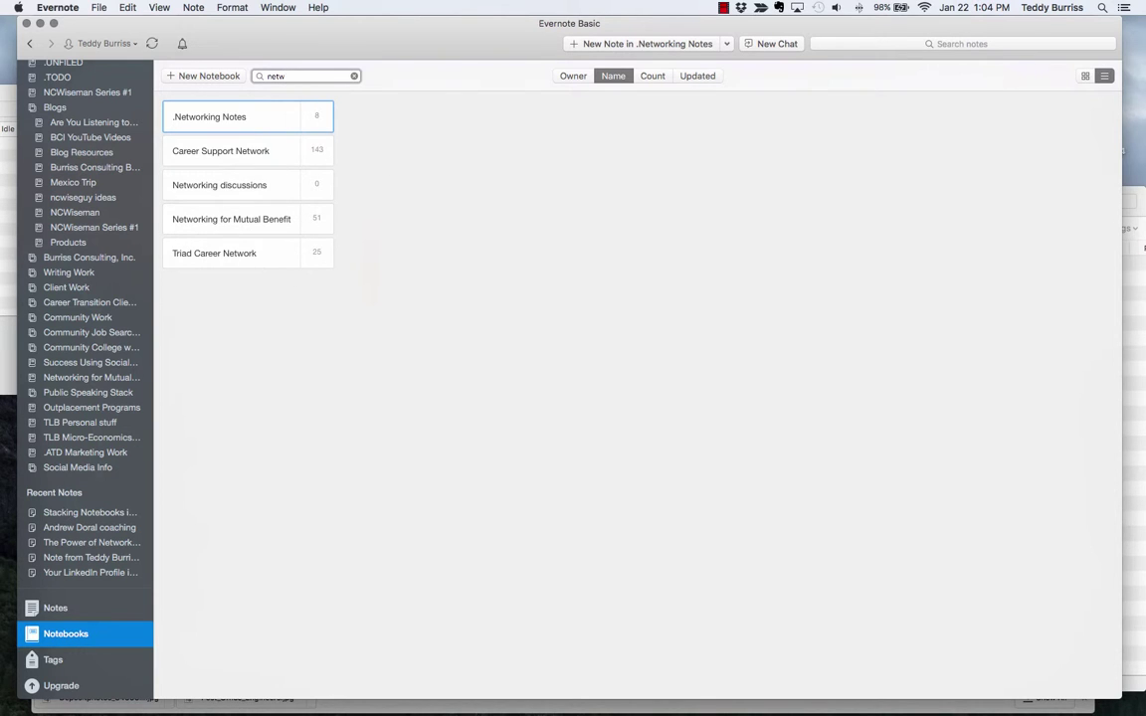
Replace the notebook search text with the account owner's first name.
{"action": "key", "text": "BackSpace"}
{"action": "key", "text": "BackSpace"}
{"action": "key", "text": "BackSpace"}
{"action": "key", "text": "BackSpace"}
{"action": "type", "text": "teddy"}
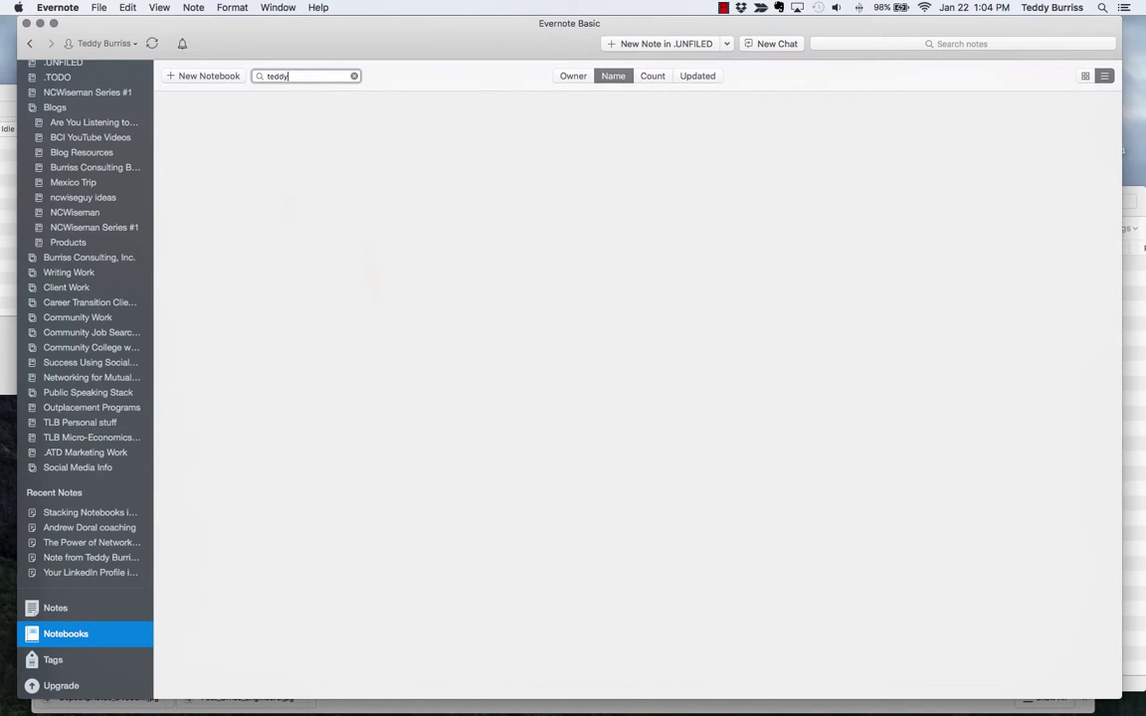
Replace the notebook search text with "burr".
{"action": "key", "text": "BackSpace"}
{"action": "key", "text": "BackSpace"}
{"action": "key", "text": "BackSpace"}
{"action": "key", "text": "BackSpace"}
{"action": "key", "text": "BackSpace"}
{"action": "type", "text": "b"}
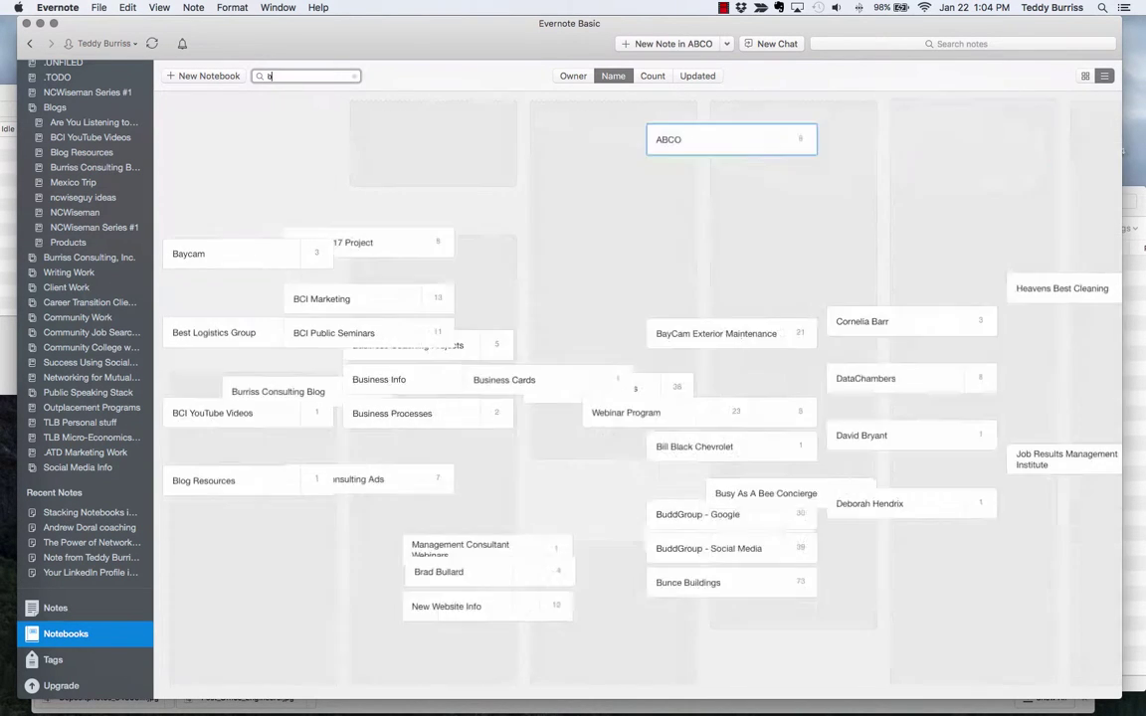
{"action": "type", "text": "urr"}
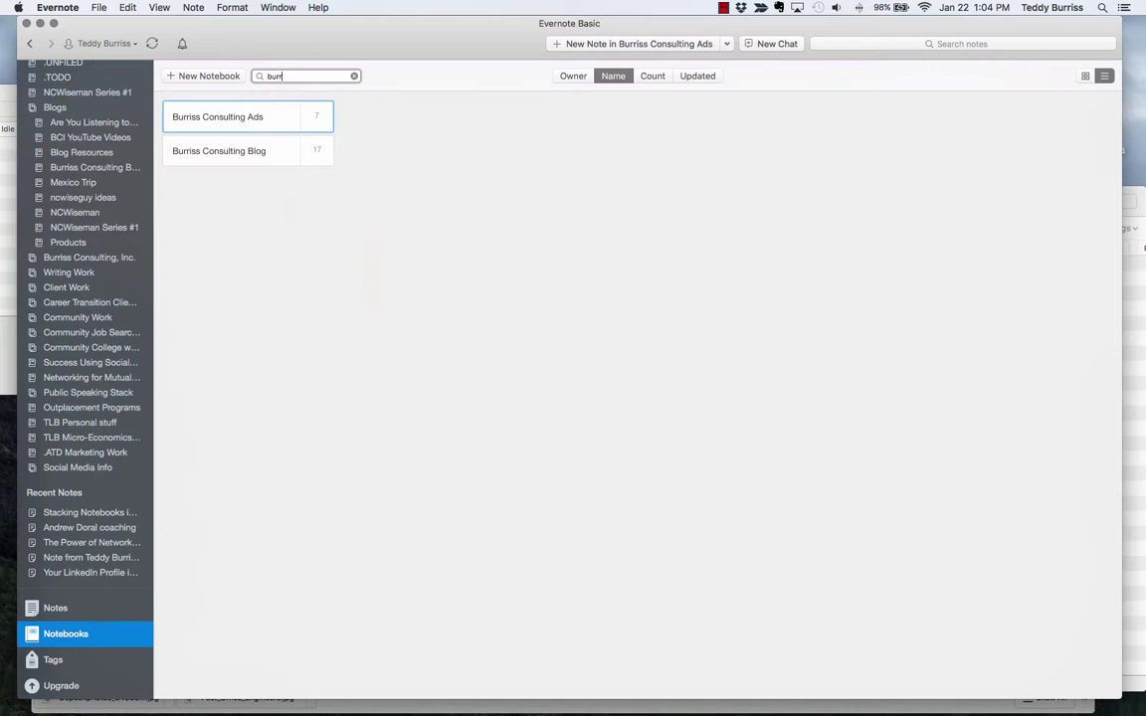
Clear the notebook search, filter the notebooks by "b" from the full list, and clear the filter again.
{"action": "key", "text": "BackSpace"}
{"action": "key", "text": "BackSpace"}
{"action": "key", "text": "BackSpace"}
{"action": "key", "text": "BackSpace"}
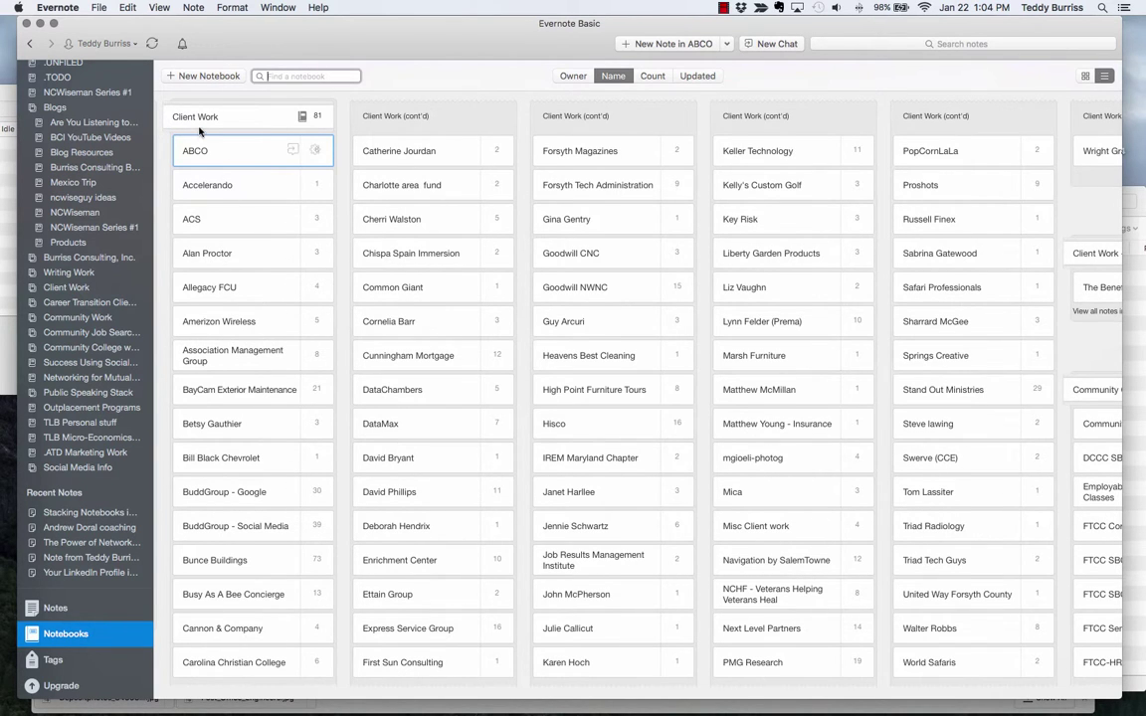
{"action": "scroll", "coordinate": [264, 149], "scroll_direction": "left", "scroll_amount": 10}
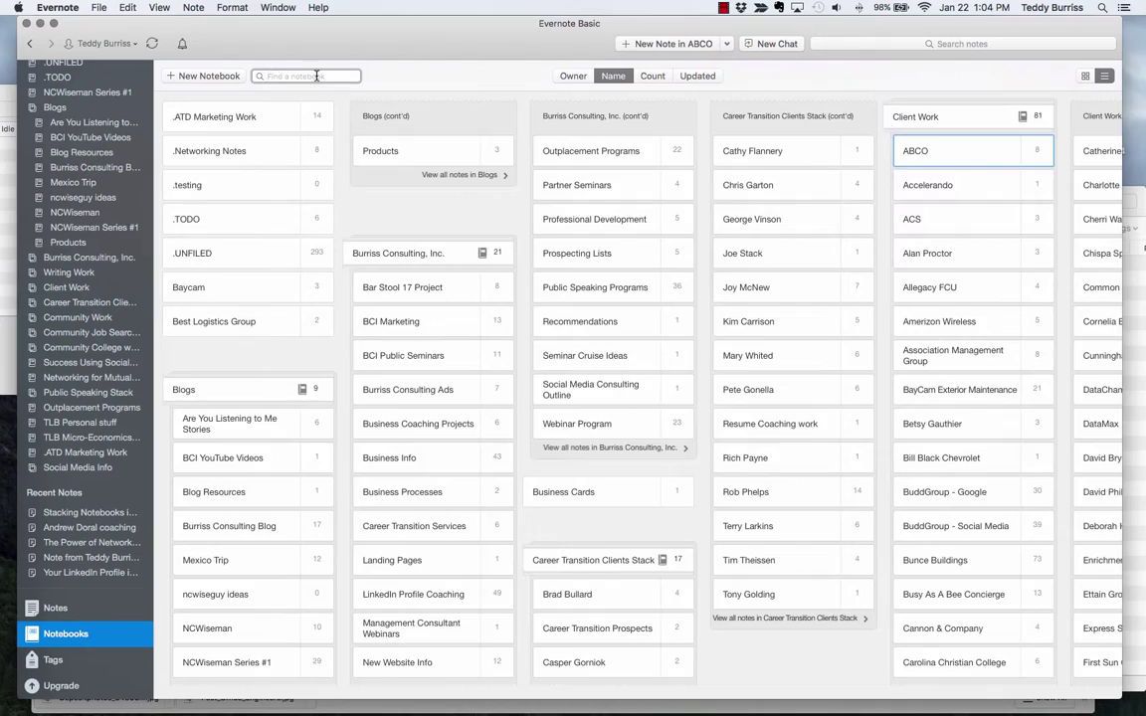
{"action": "type", "text": "b"}
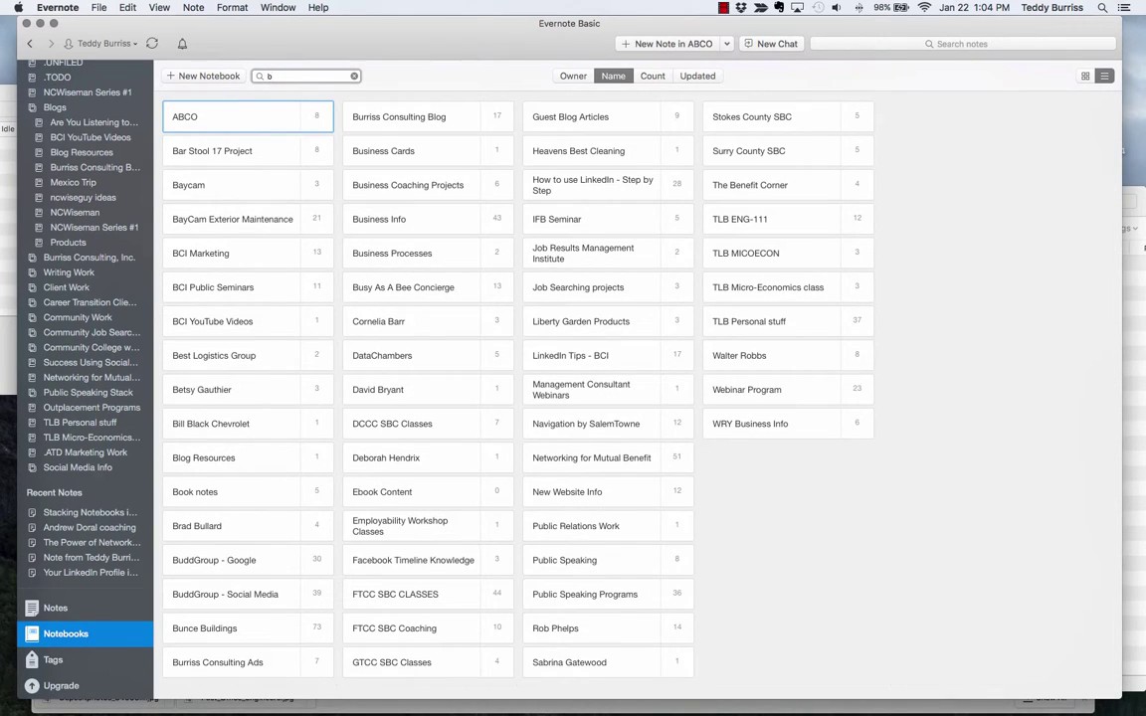
{"action": "key", "text": "BackSpace"}
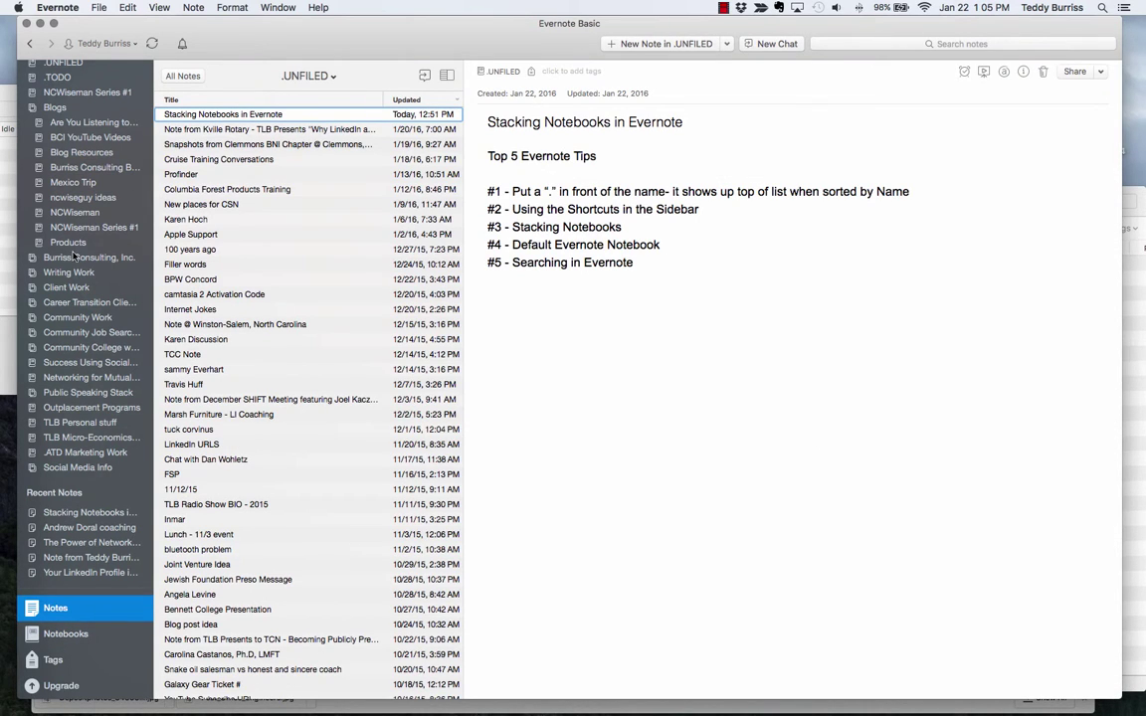
Review the commands for hiding the sidebar and adjusting its options without changing anything.
{"action": "scroll", "coordinate": [72, 244], "scroll_direction": "up", "scroll_amount": 3}
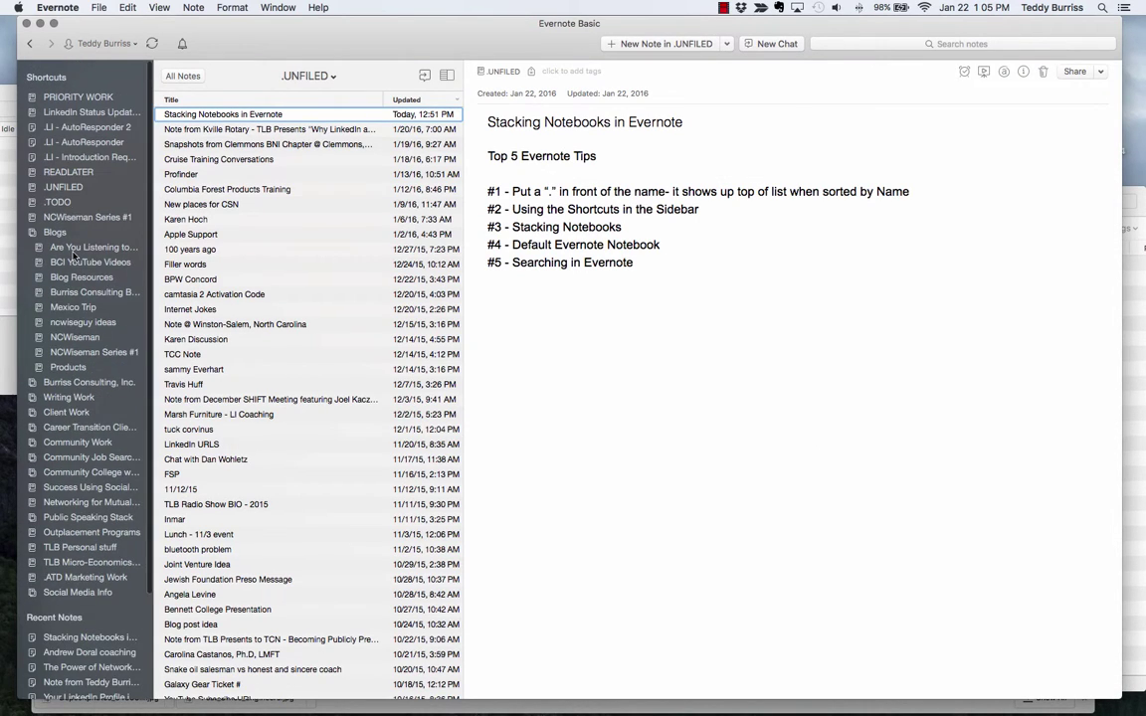
{"action": "left_click", "coordinate": [158, 8]}
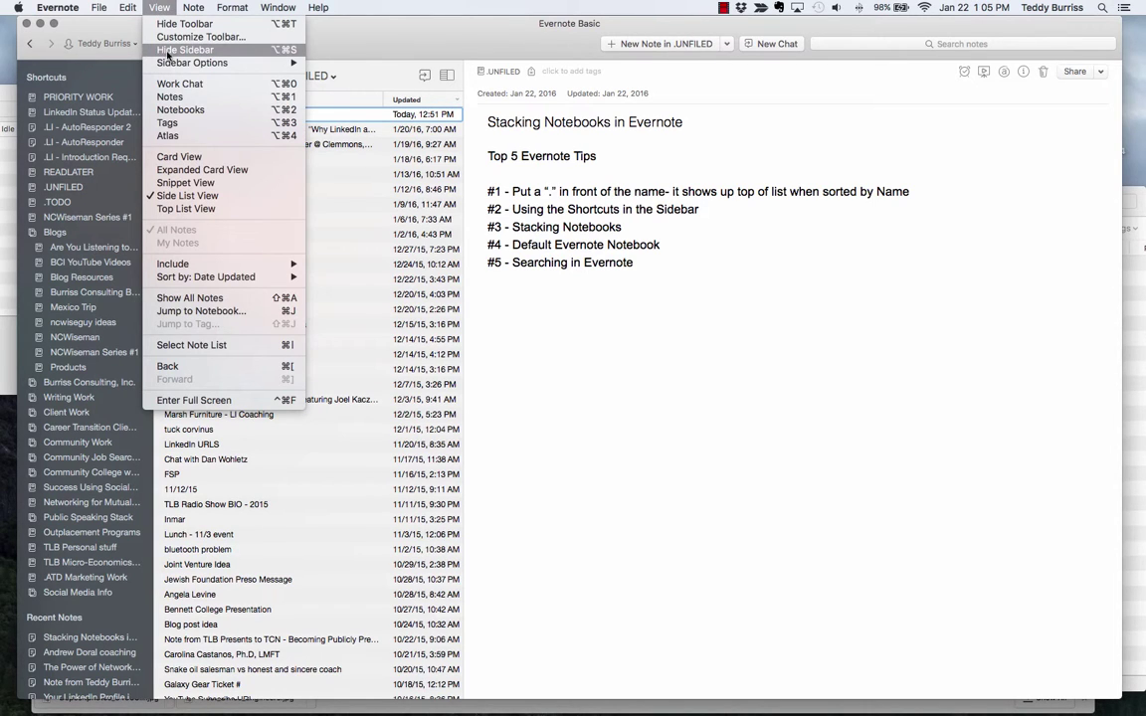
{"action": "mouse_move", "coordinate": [181, 65]}
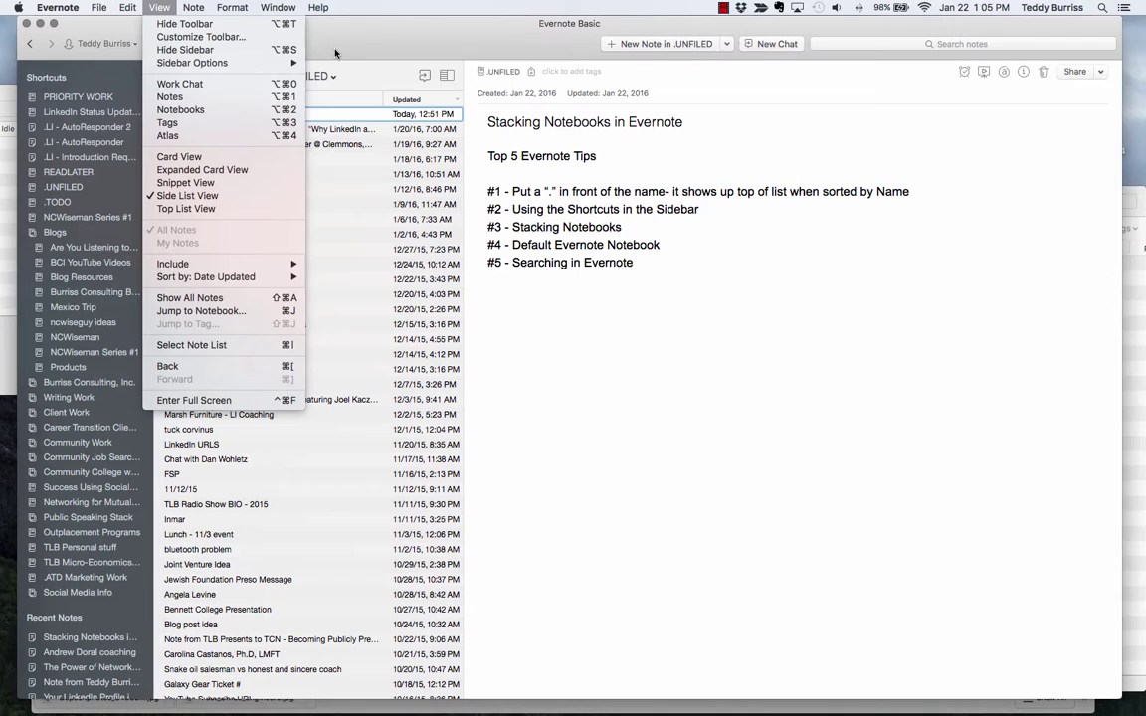
{"action": "left_click", "coordinate": [307, 49]}
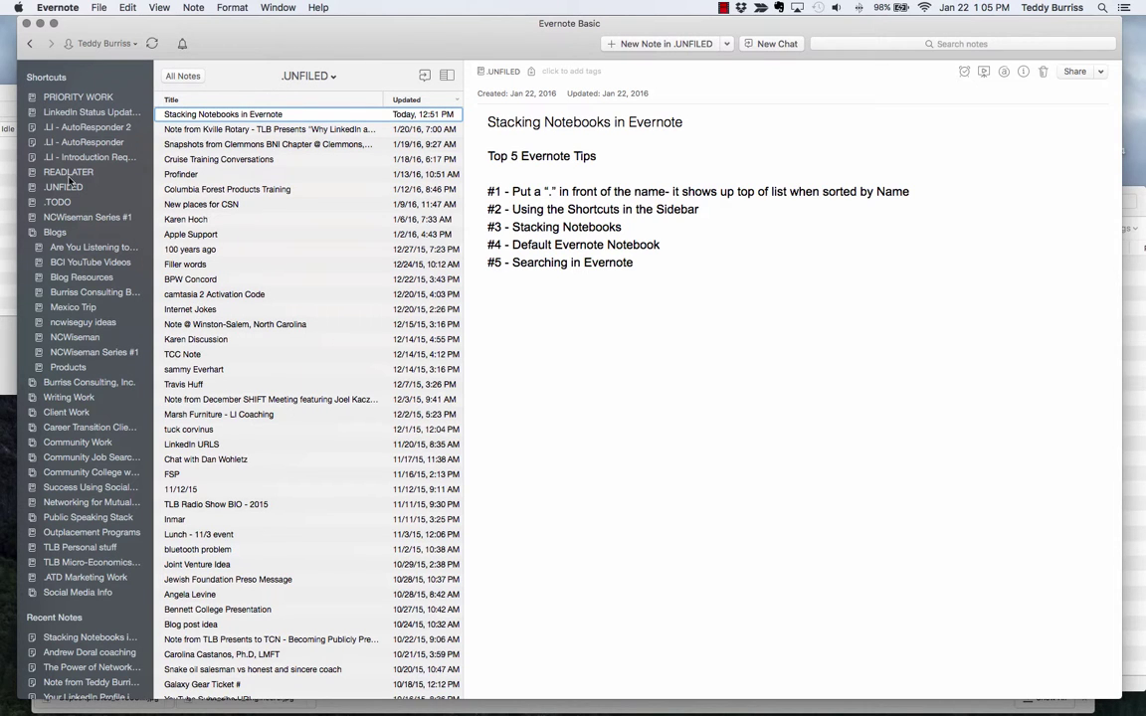
Collapse the Blogs stack in the sidebar and place the .ATD Marketing Work notebook first among the Shortcuts.
{"action": "left_click", "coordinate": [32, 235]}
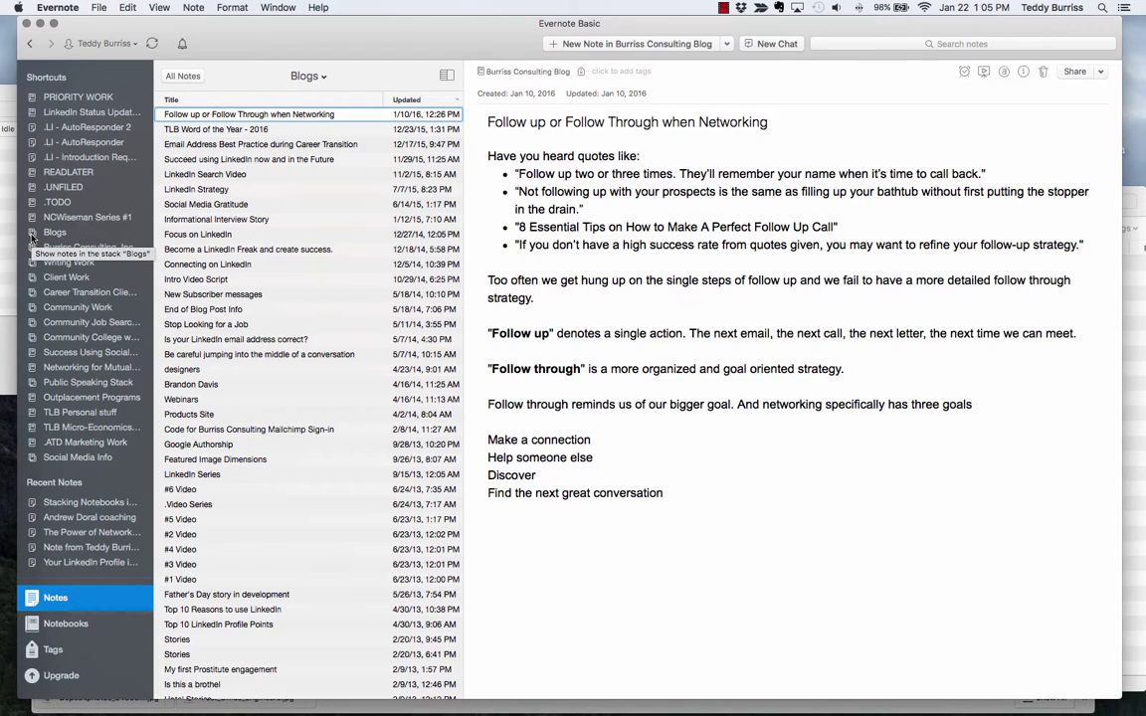
{"action": "left_click", "coordinate": [62, 623]}
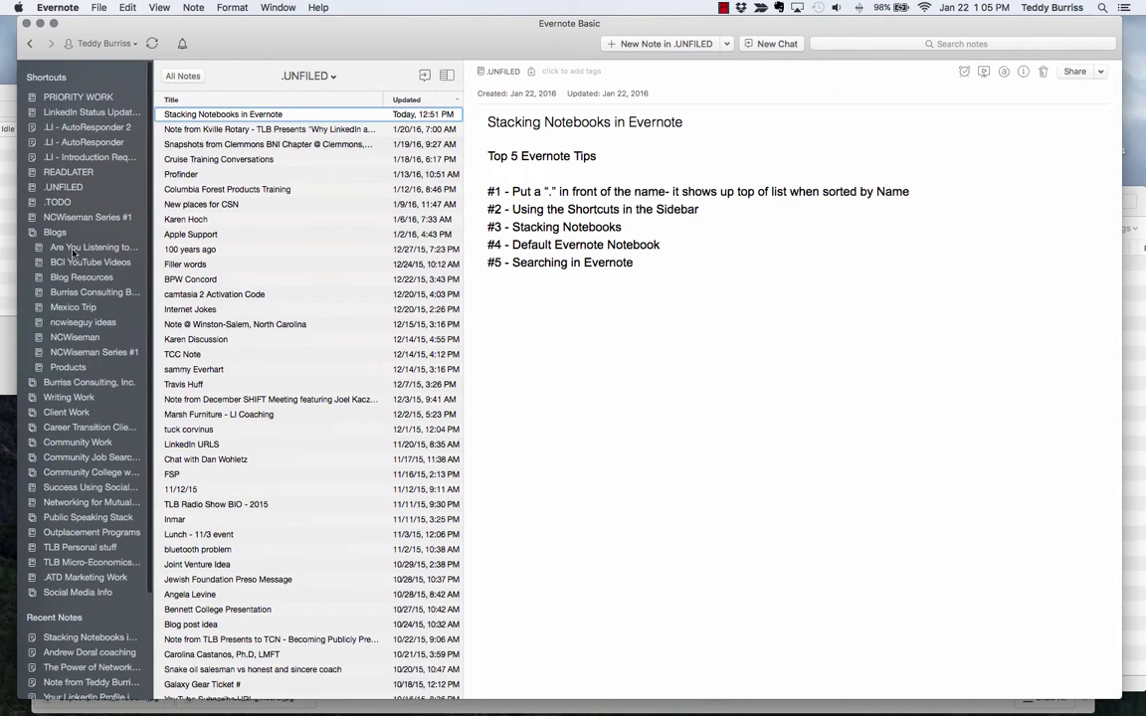
{"action": "left_click", "coordinate": [211, 116]}
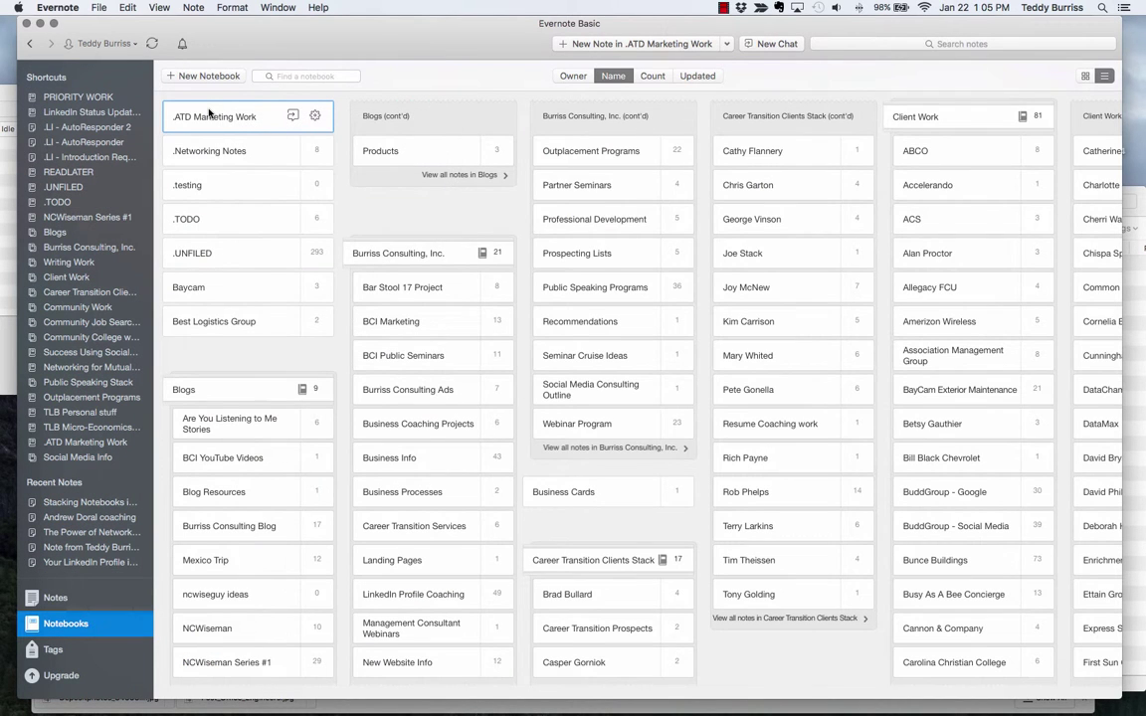
{"action": "left_click_drag", "start_coordinate": [209, 114], "coordinate": [58, 100]}
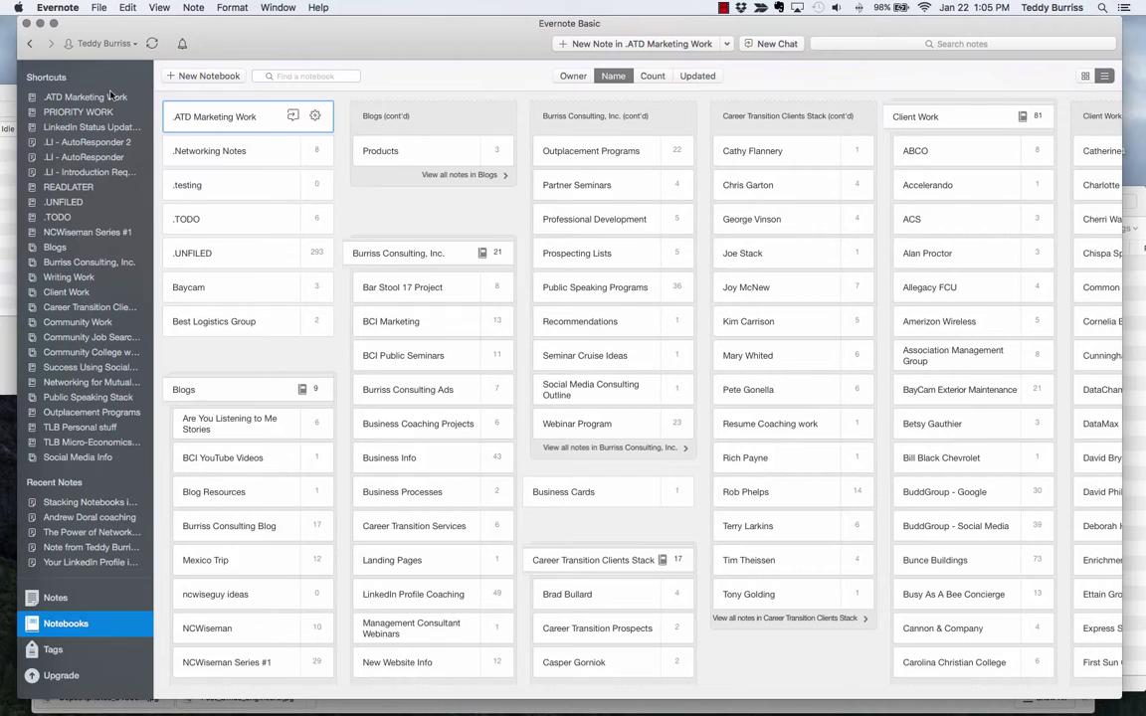
Remove the .ATD Marketing Work notebook from the Shortcuts.
{"action": "right_click", "coordinate": [57, 98]}
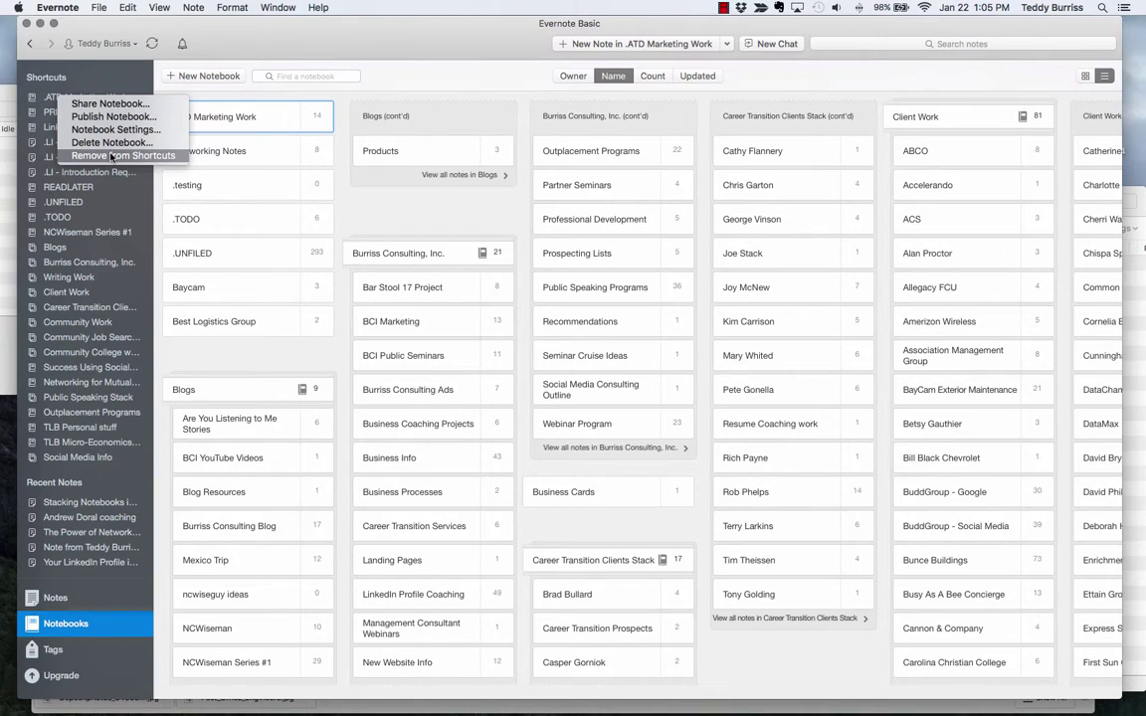
{"action": "left_click", "coordinate": [157, 65]}
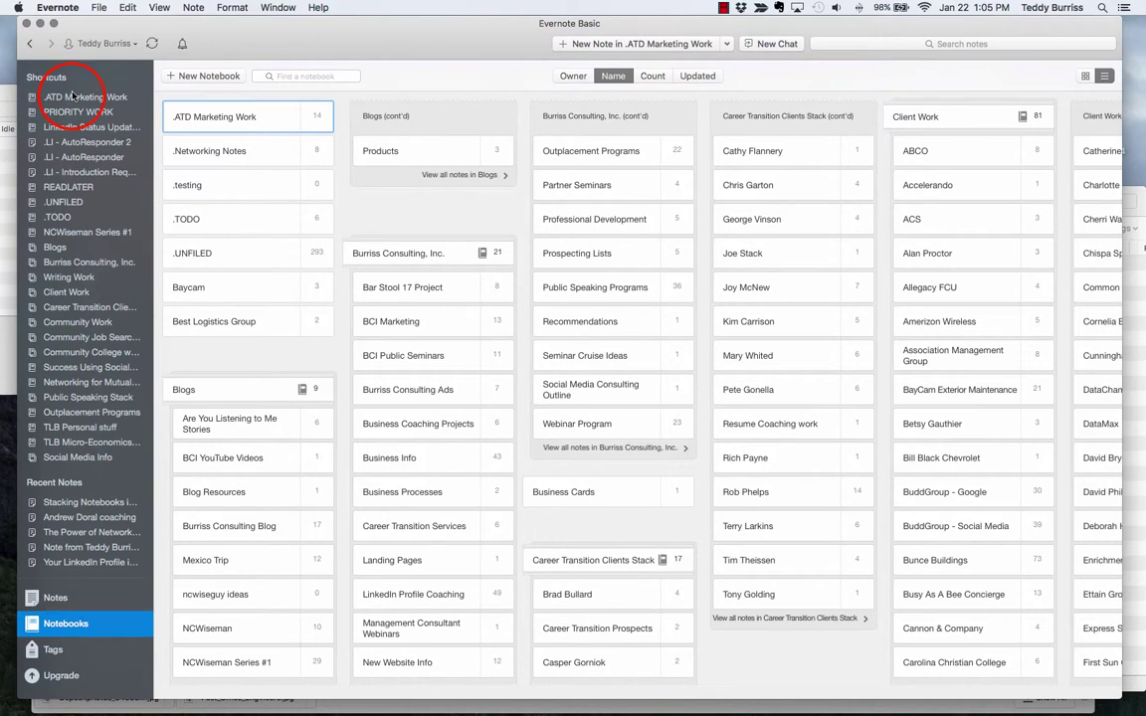
{"action": "left_click_drag", "start_coordinate": [73, 95], "coordinate": [372, 206]}
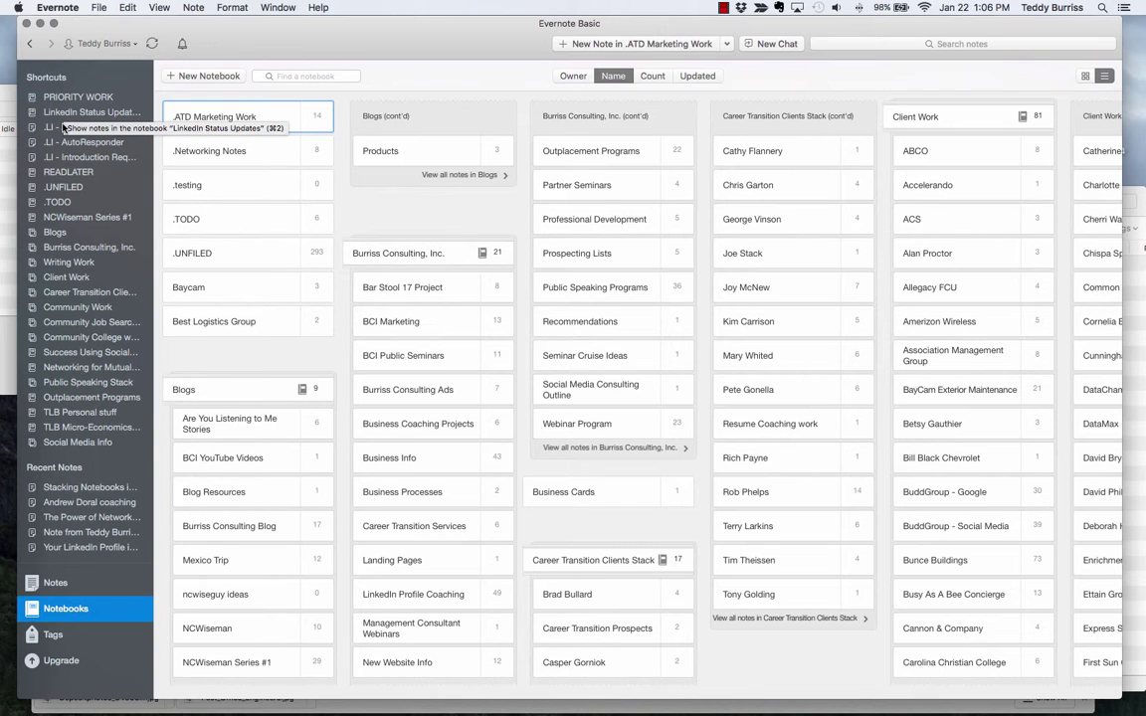
Create a stack in the notebooks overview by combining .Networking Notes with .ATD Marketing Work.
{"action": "left_click", "coordinate": [64, 489]}
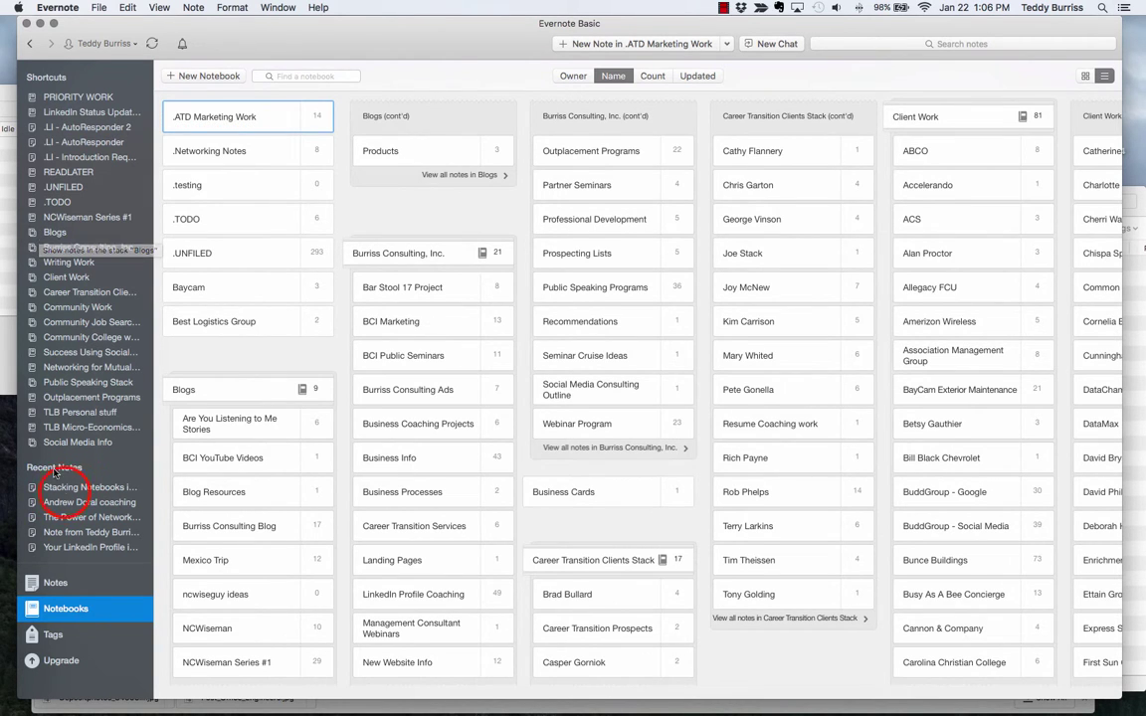
{"action": "left_click", "coordinate": [58, 611]}
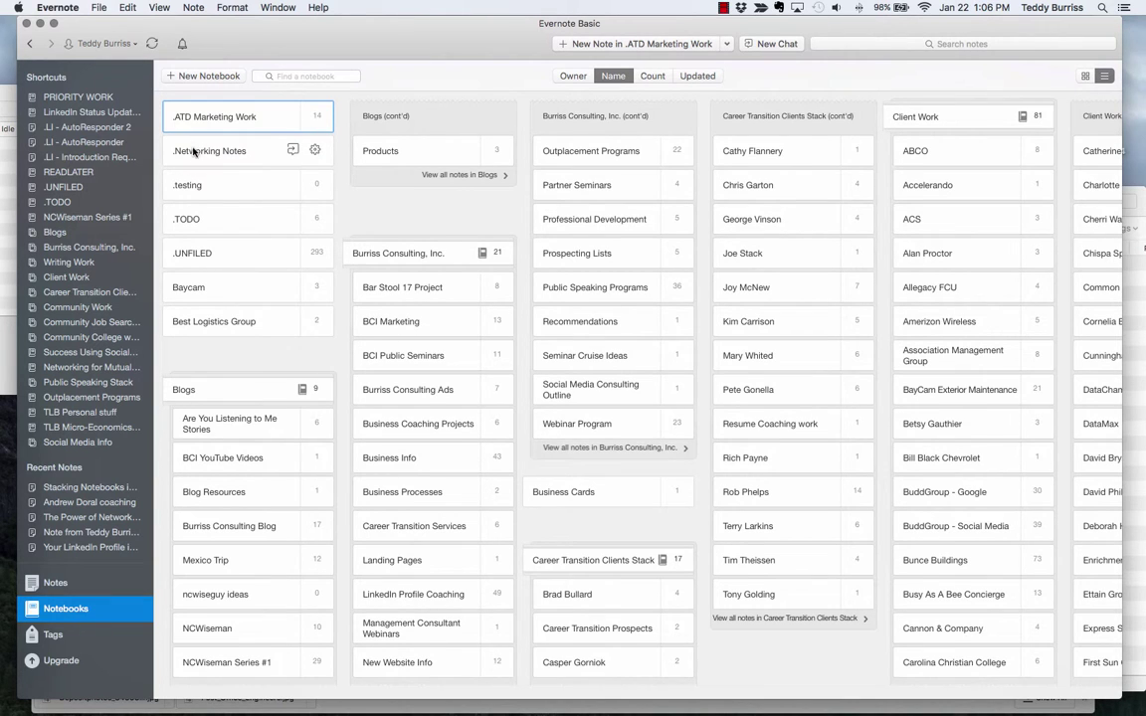
{"action": "left_click_drag", "start_coordinate": [195, 151], "coordinate": [203, 118]}
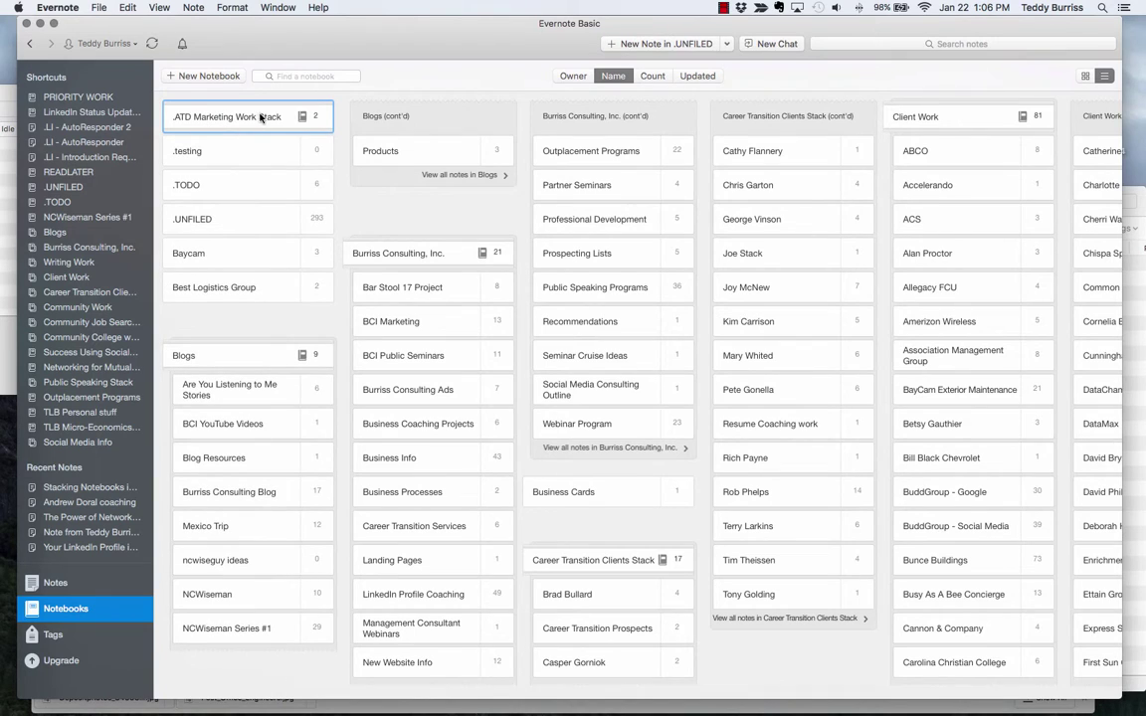
Rename the new notebook stack as ".Testing here - Stack".
{"action": "left_click", "coordinate": [221, 117]}
{"action": "left_click", "coordinate": [219, 117]}
{"action": "key", "text": "Right"}
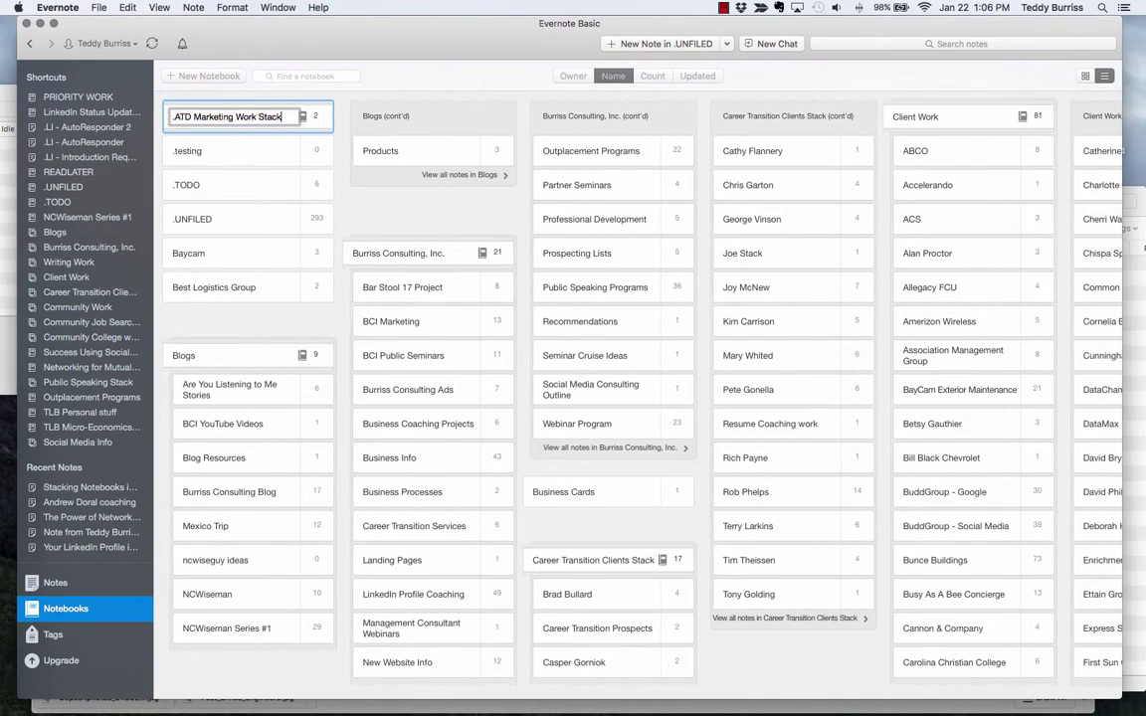
{"action": "left_click_drag", "start_coordinate": [257, 116], "coordinate": [167, 116]}
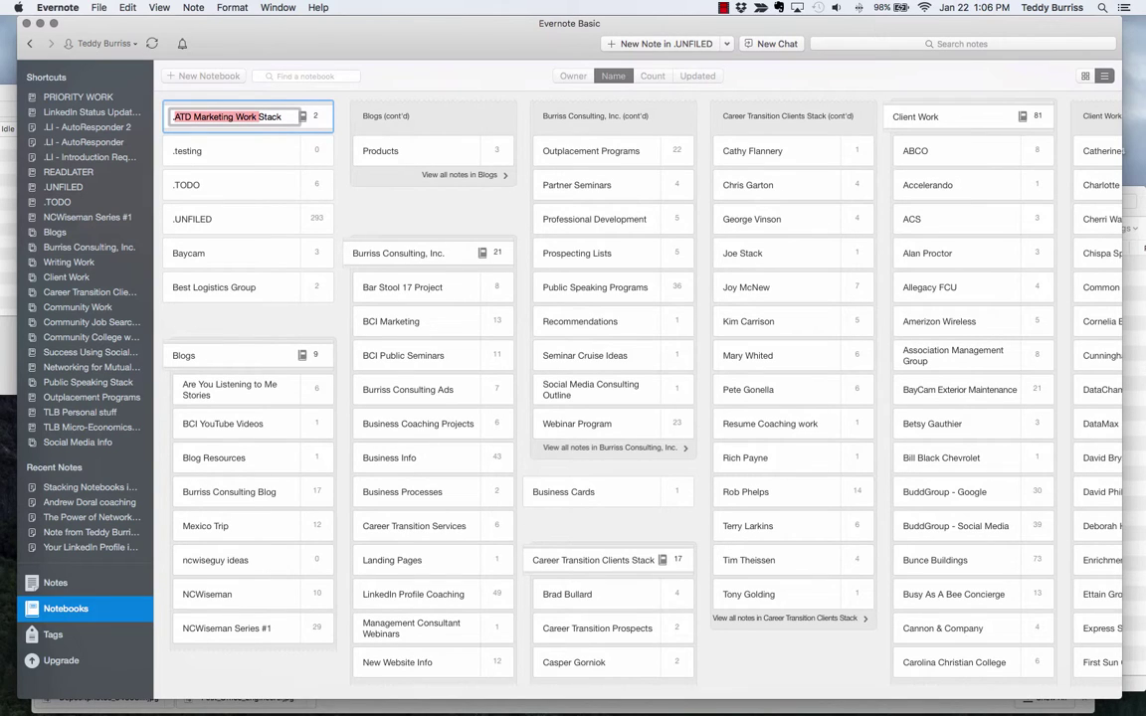
{"action": "type", "text": ".Testing here"}
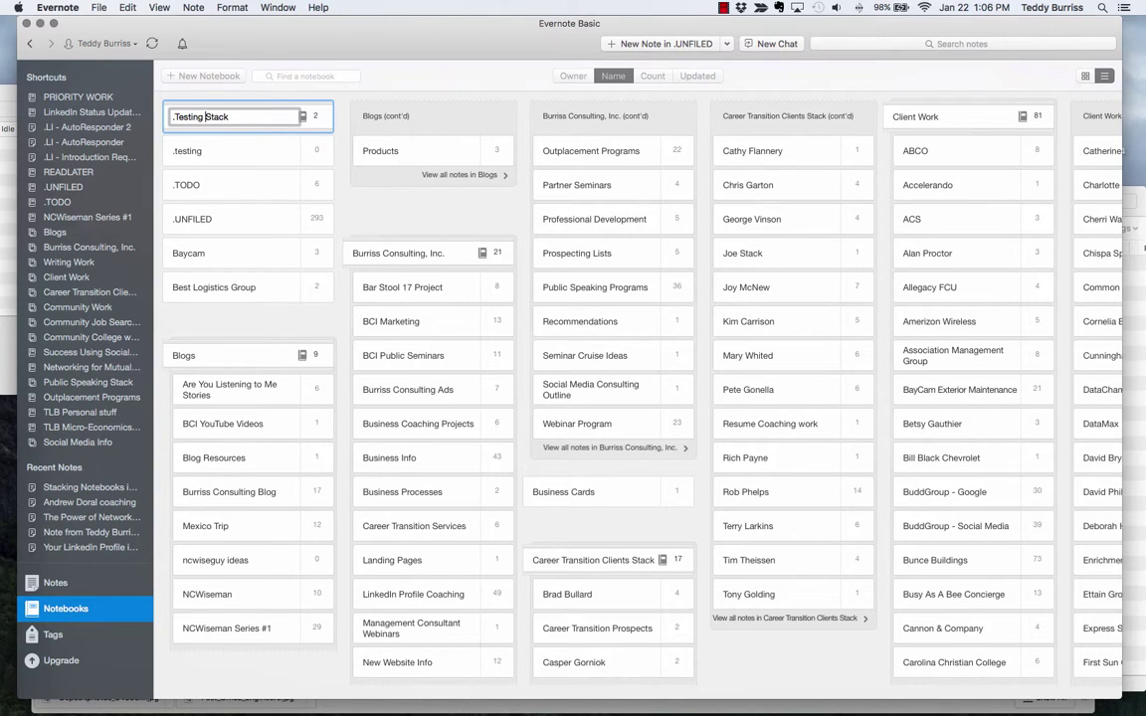
{"action": "type", "text": " -"}
{"action": "key", "text": "Return"}
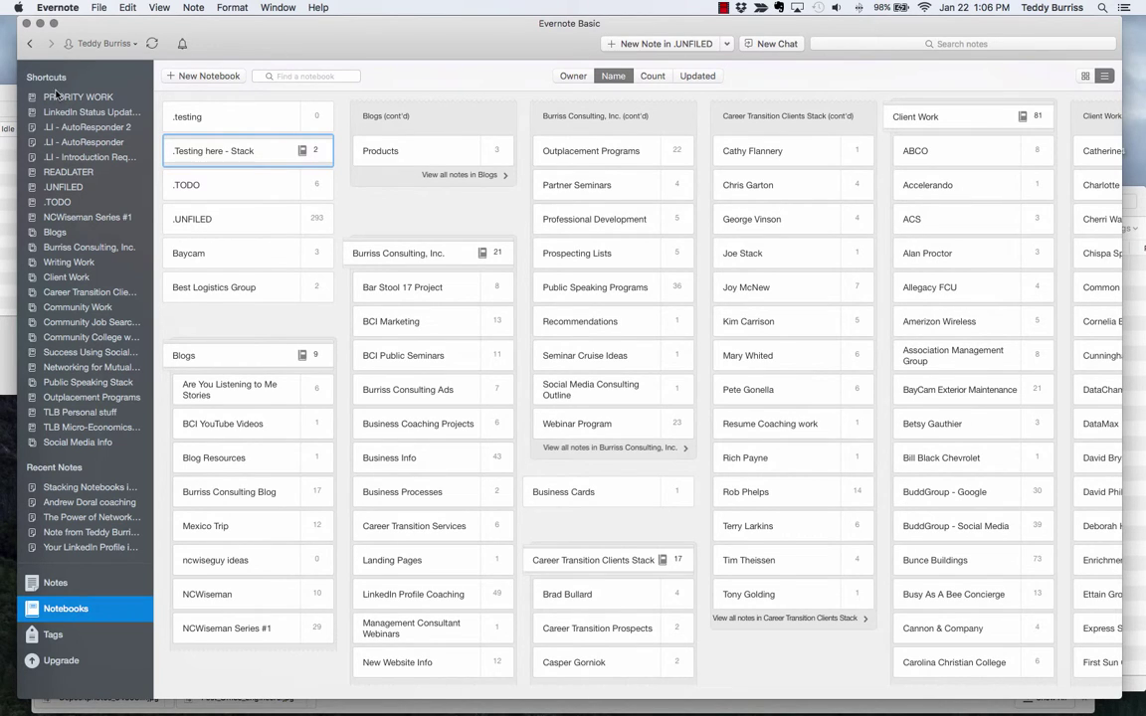
Add .Testing here - Stack to the Shortcuts and remove it from them again.
{"action": "left_click", "coordinate": [180, 151]}
{"action": "left_click", "coordinate": [219, 153]}
{"action": "right_click", "coordinate": [236, 155]}
{"action": "left_click", "coordinate": [293, 221]}
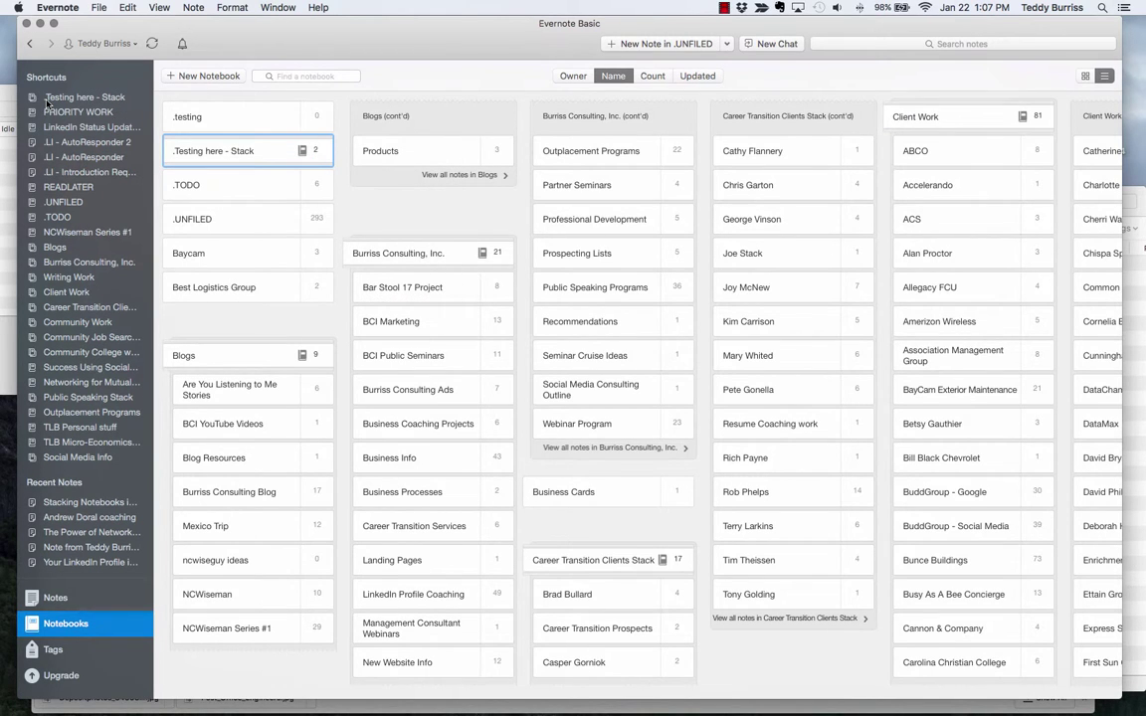
{"action": "left_click", "coordinate": [48, 100]}
{"action": "left_click_drag", "start_coordinate": [57, 103], "coordinate": [372, 209]}
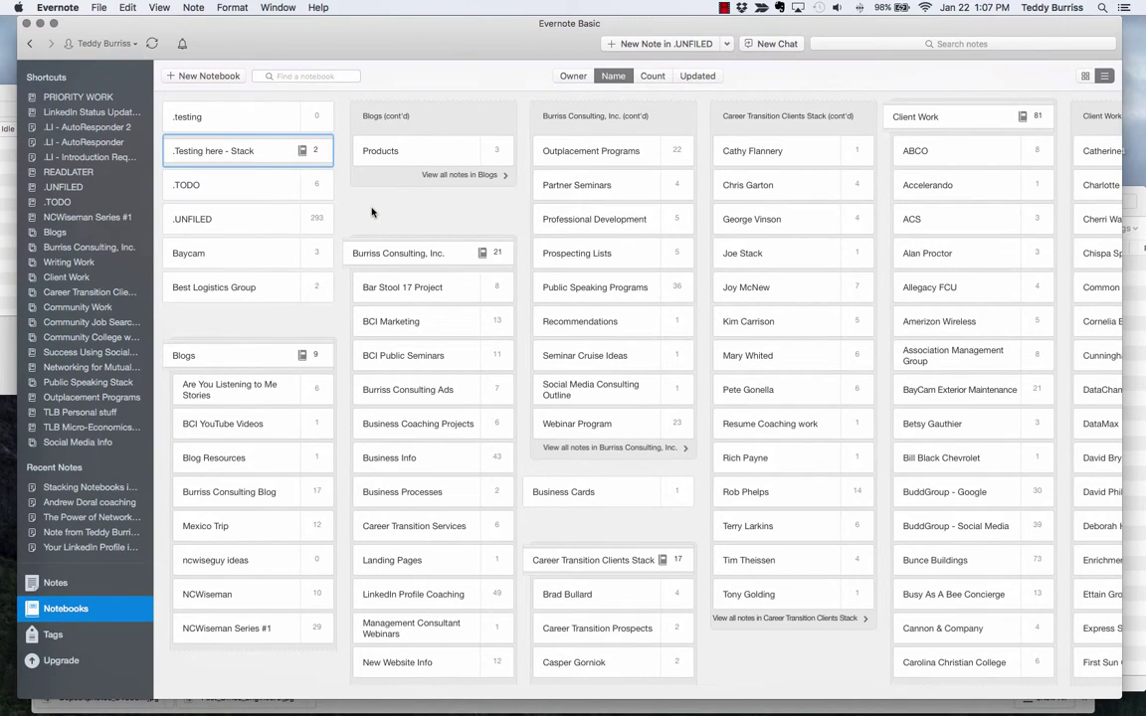
Expand .Testing here - Stack to show the notebooks inside it.
{"action": "left_click", "coordinate": [199, 153]}
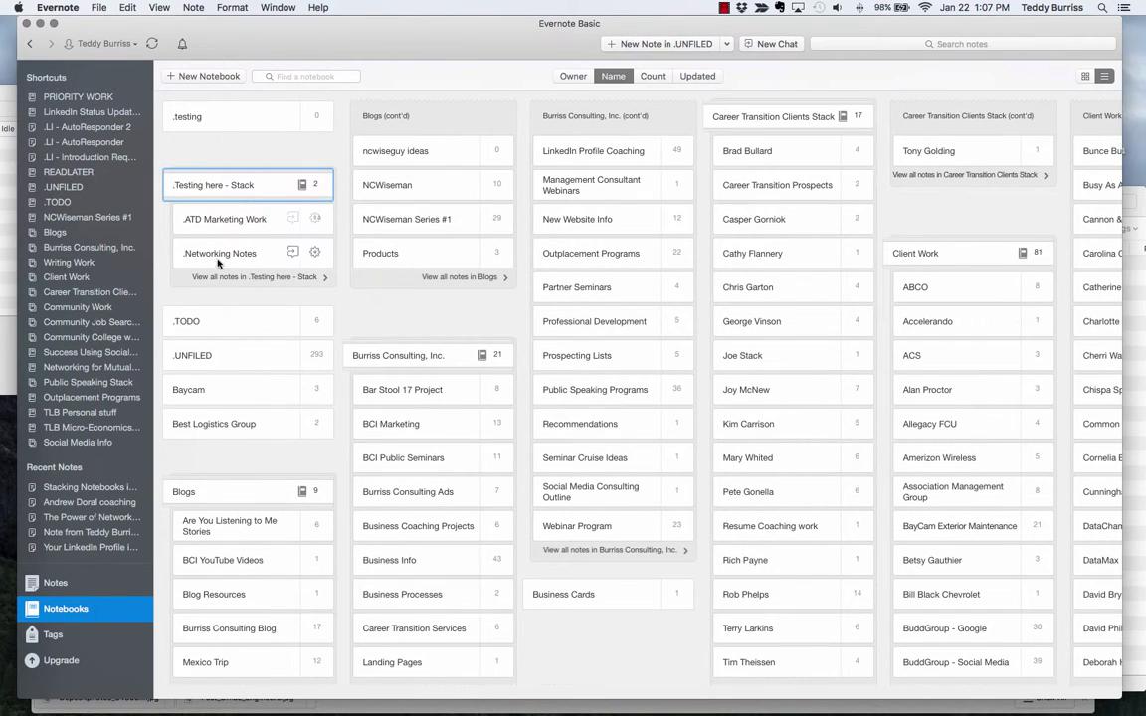
Move .Networking Notes and .ATD Marketing Work out of .Testing here - Stack in the notebooks overview.
{"action": "left_click", "coordinate": [239, 252]}
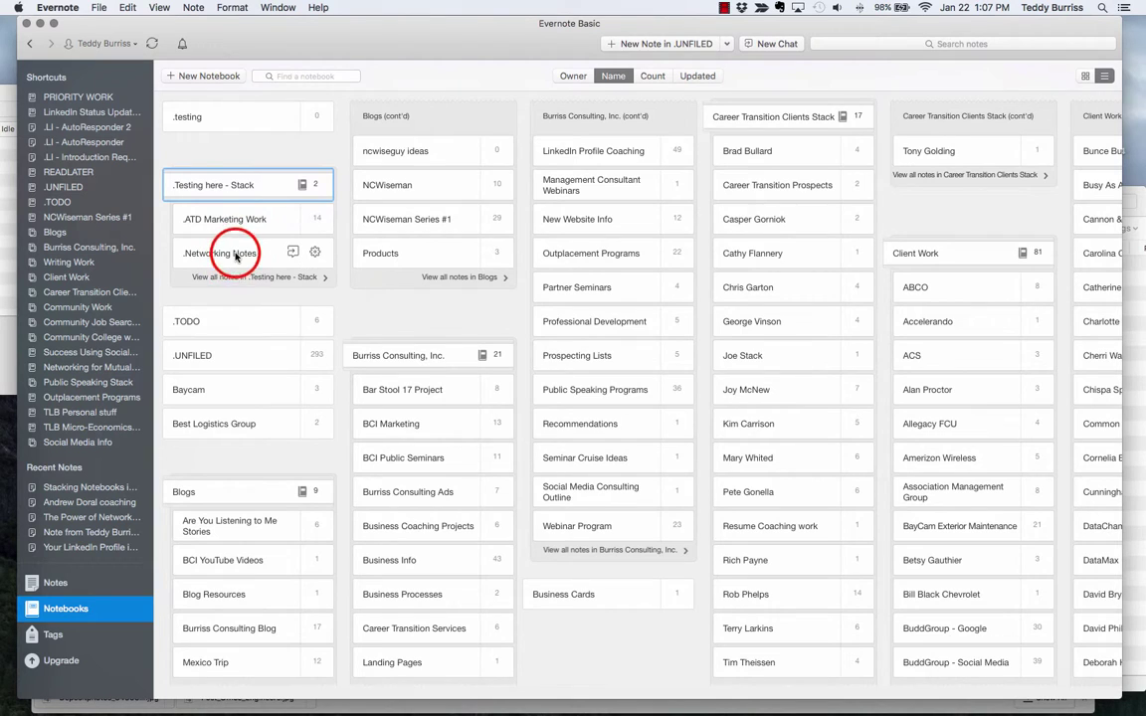
{"action": "left_click_drag", "start_coordinate": [239, 253], "coordinate": [238, 154]}
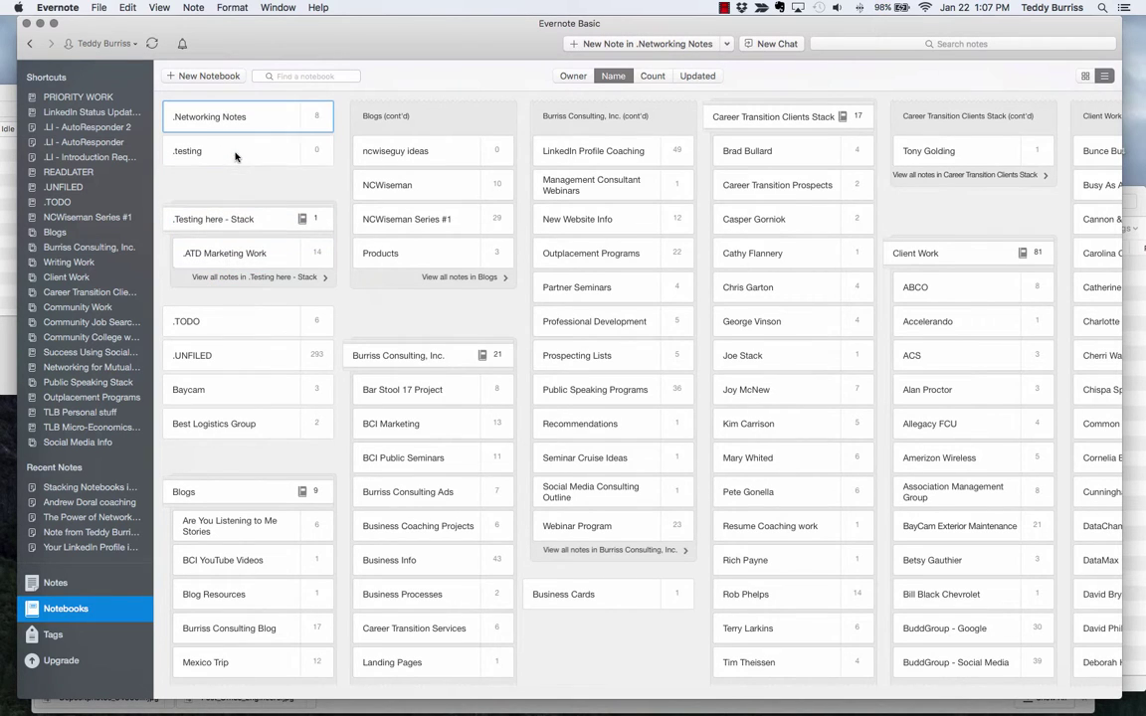
{"action": "left_click", "coordinate": [224, 255]}
{"action": "left_click_drag", "start_coordinate": [225, 255], "coordinate": [197, 187]}
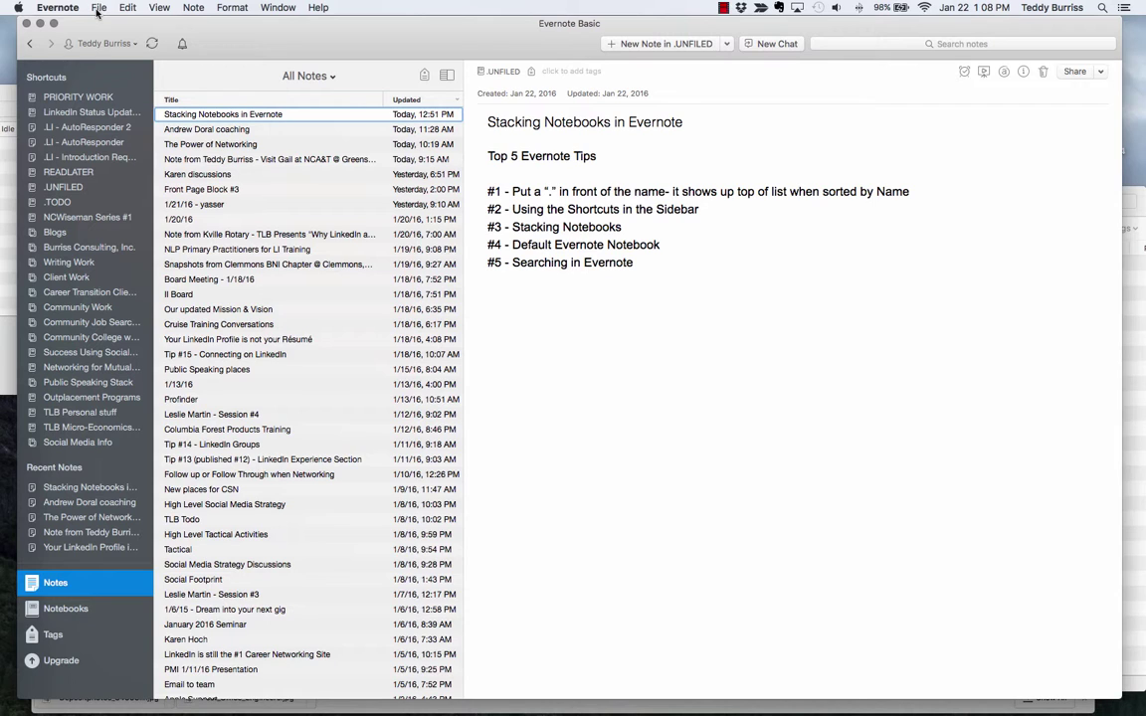
Look through the notebooks offered as default for new notes in the preferences, leave .UNFILED selected, and close the preferences.
{"action": "left_click", "coordinate": [58, 7]}
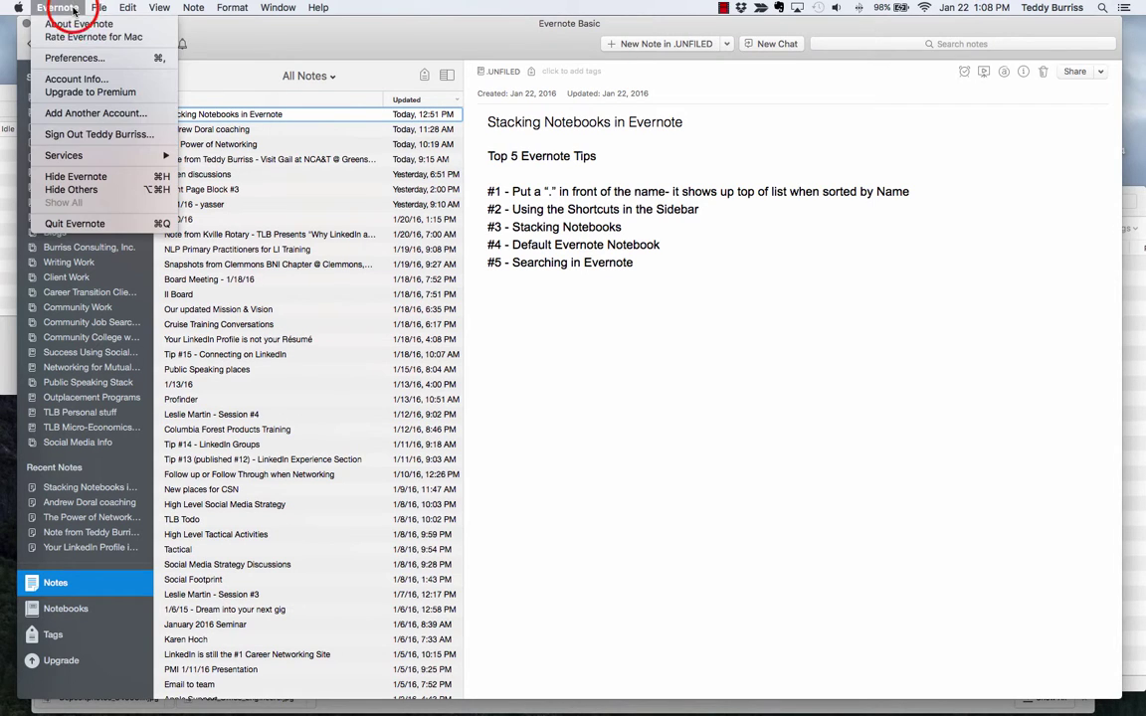
{"action": "left_click_drag", "start_coordinate": [52, 20], "coordinate": [75, 60]}
{"action": "left_click", "coordinate": [194, 384]}
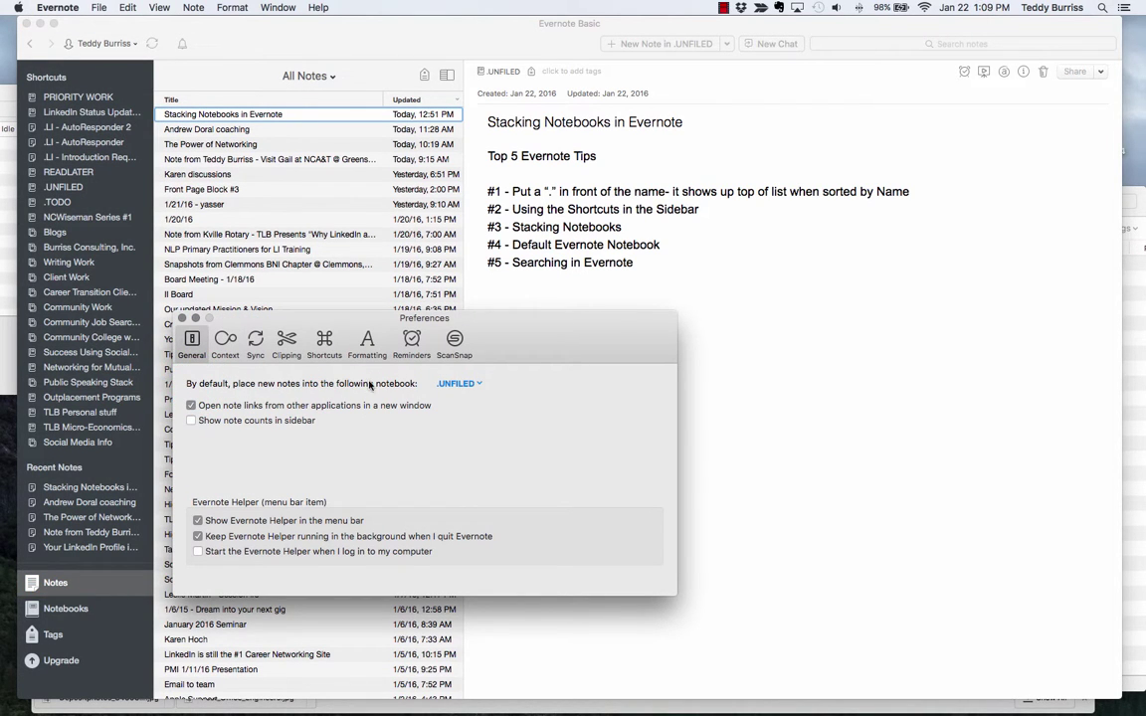
{"action": "left_click", "coordinate": [458, 384]}
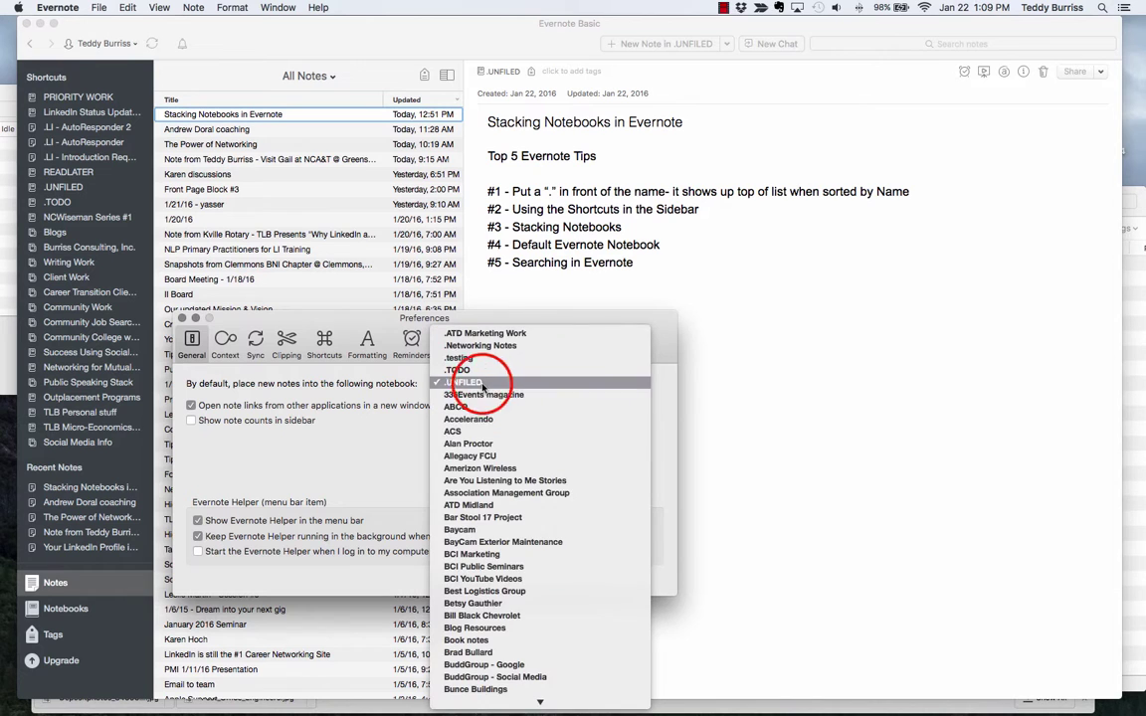
{"action": "scroll", "coordinate": [504, 478], "scroll_direction": "down", "scroll_amount": 5}
{"action": "scroll", "coordinate": [504, 478], "scroll_direction": "up", "scroll_amount": 5}
{"action": "left_click", "coordinate": [387, 460]}
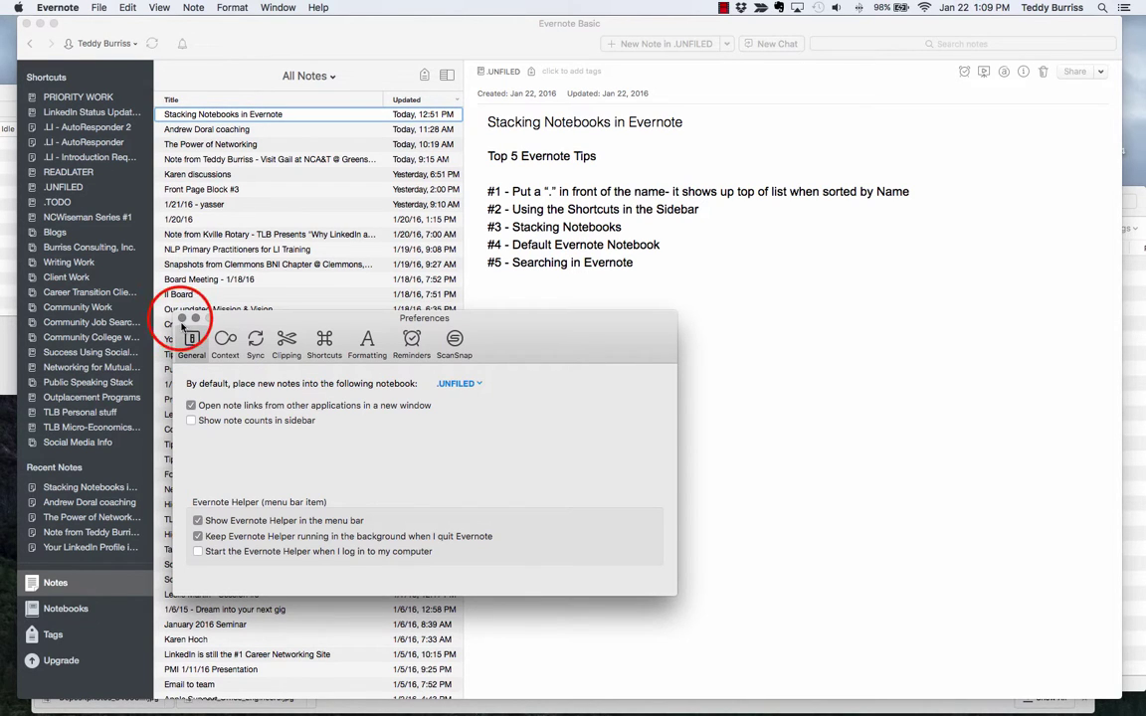
{"action": "left_click", "coordinate": [182, 319]}
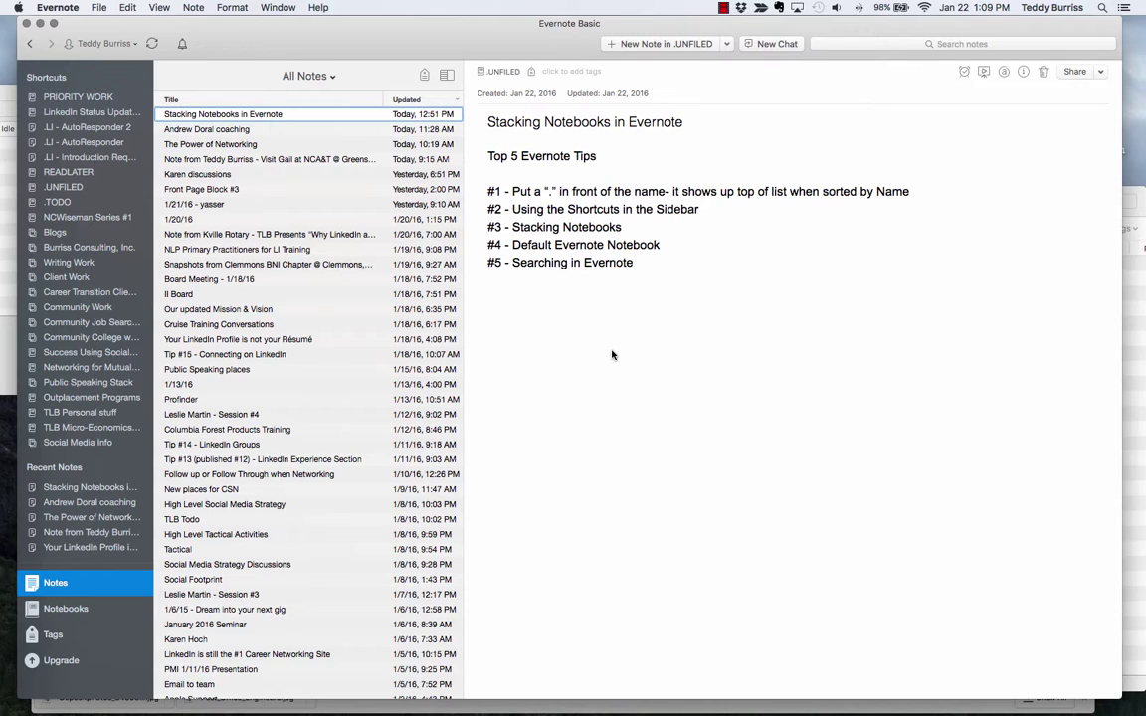
Search the notes for networking, limit the search to My Notes, and clear it.
{"action": "left_click", "coordinate": [58, 587]}
{"action": "left_click", "coordinate": [949, 44]}
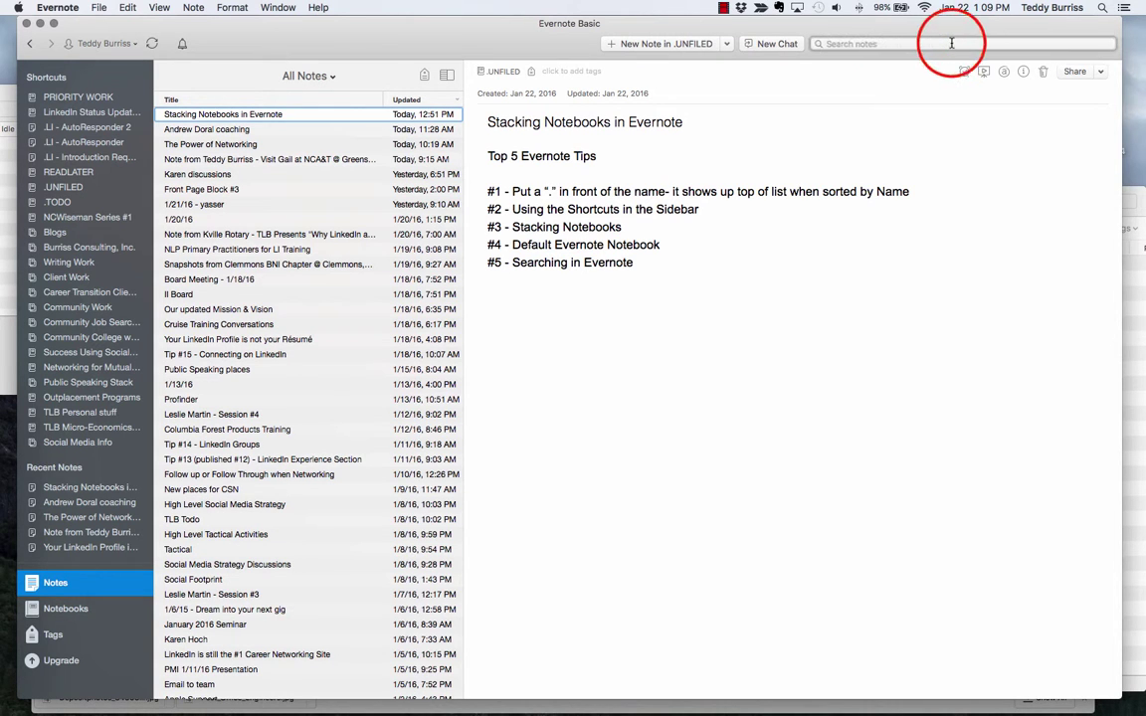
{"action": "type", "text": "networking"}
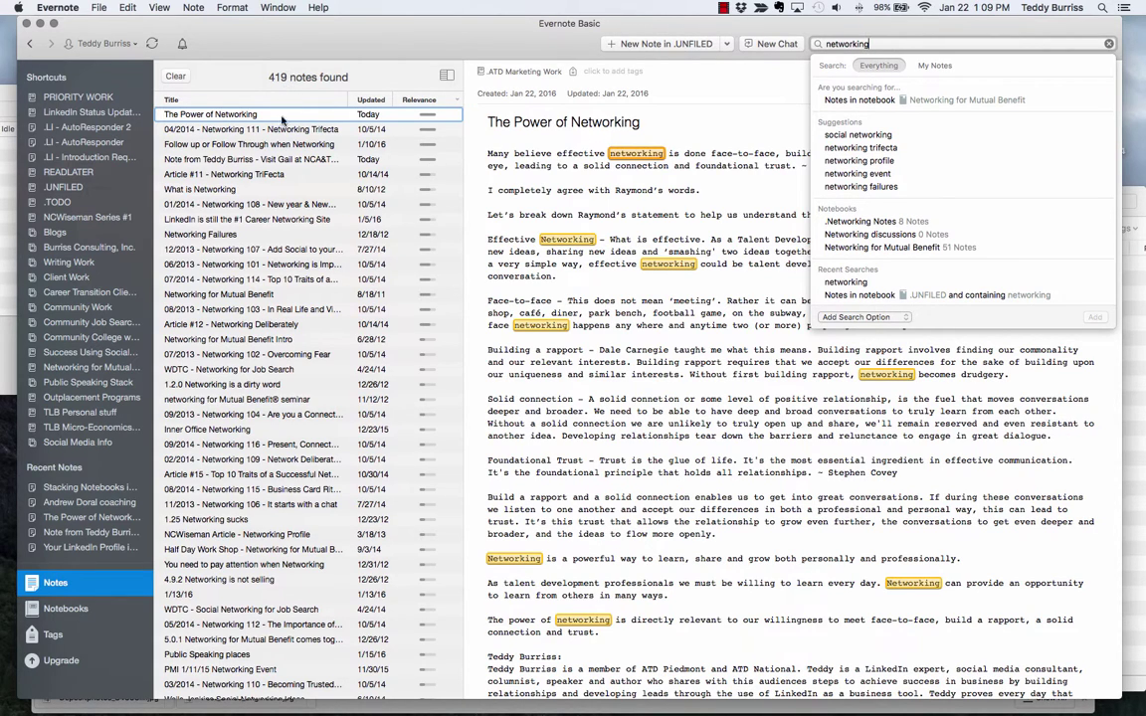
{"action": "left_click", "coordinate": [936, 64]}
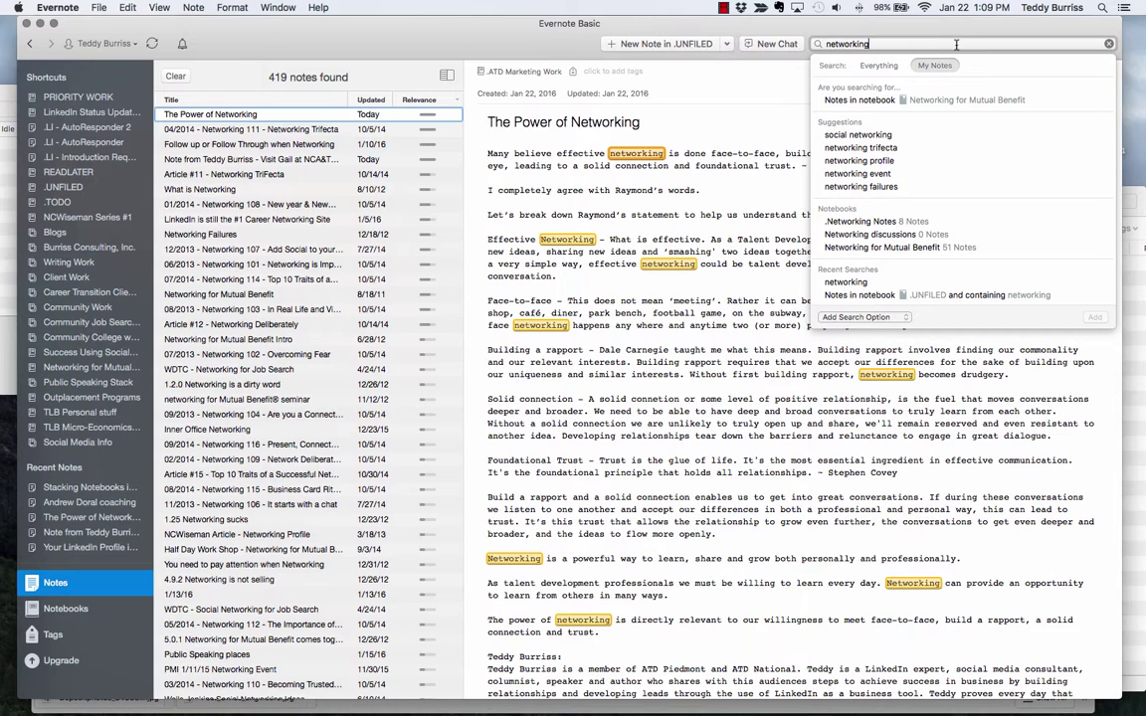
{"action": "key", "text": "Escape"}
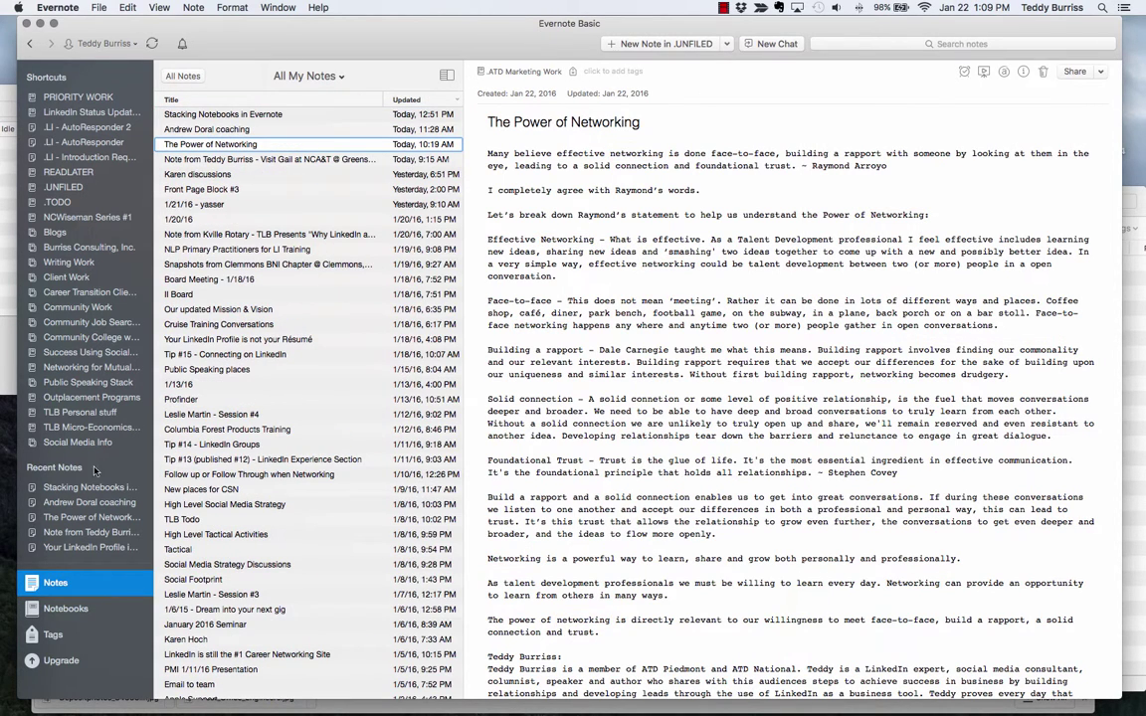
Open the LeaderCast HRMAG notebook inside the Community Work stack from the Shortcuts.
{"action": "left_click", "coordinate": [58, 610]}
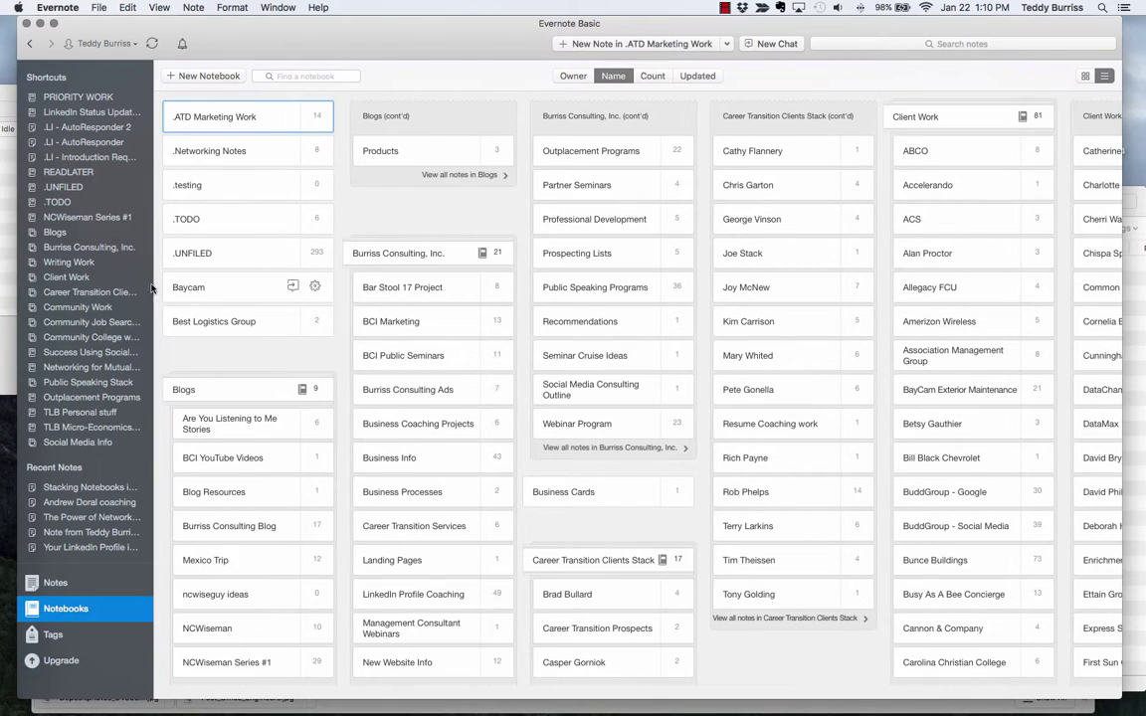
{"action": "left_click", "coordinate": [65, 309]}
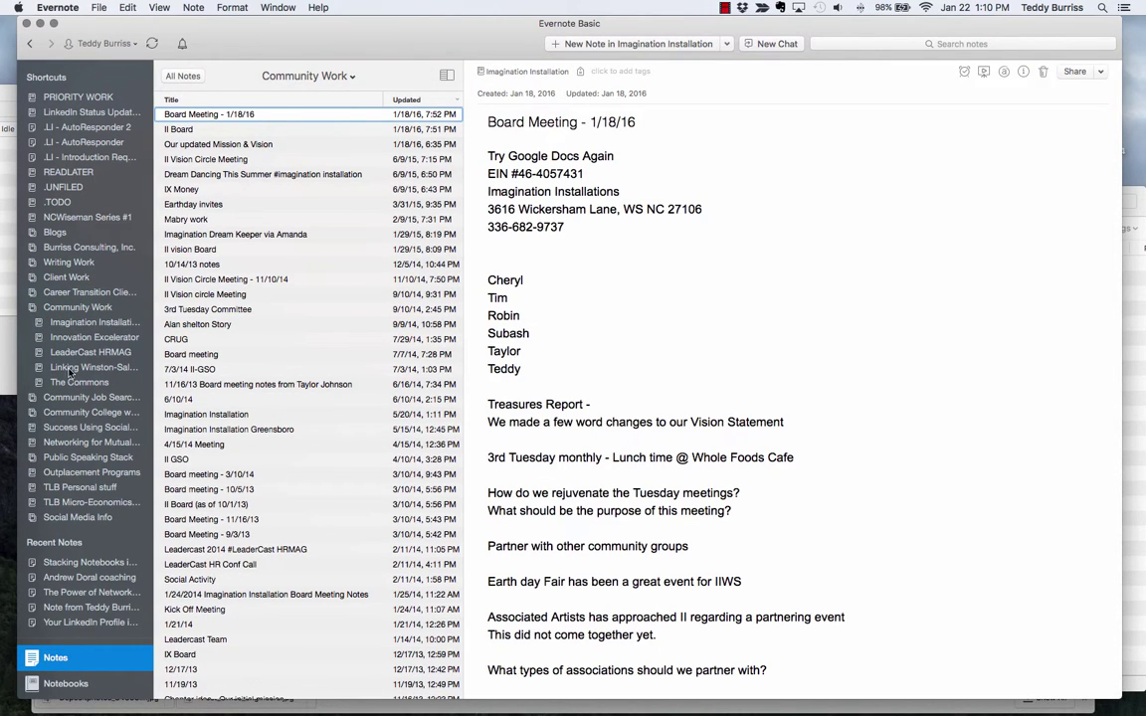
{"action": "left_click", "coordinate": [77, 353]}
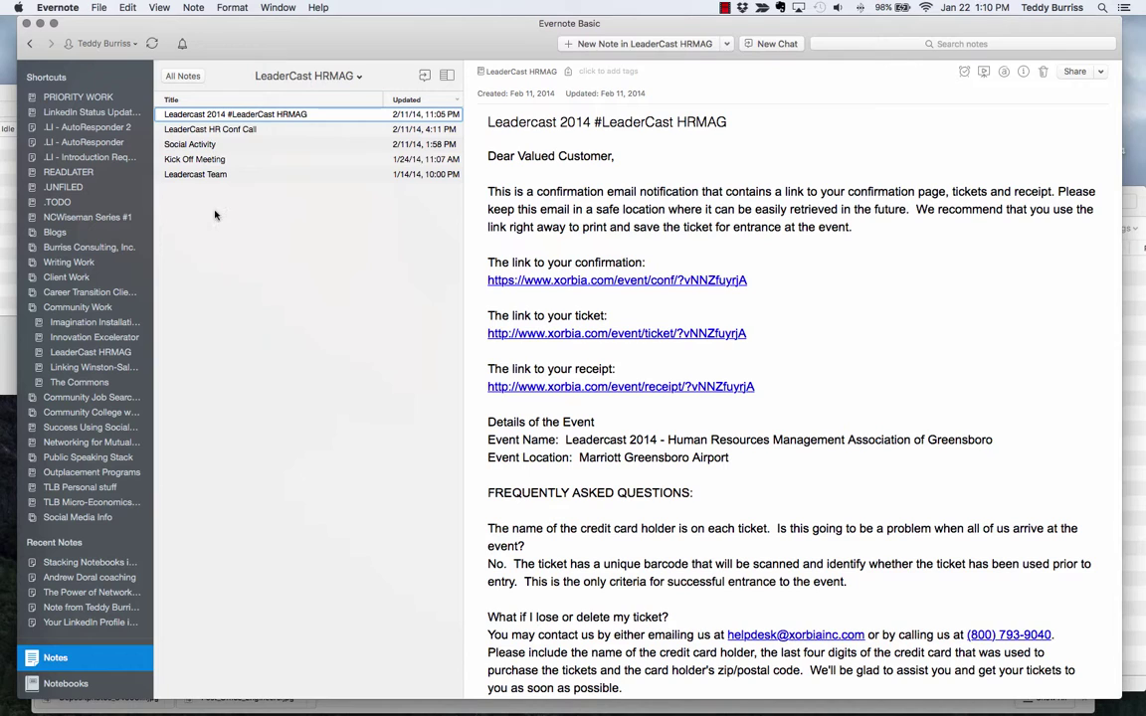
Search for leadercast and compare the My Notes scope with the LeaderCast HRMAG notebook scope.
{"action": "left_click", "coordinate": [948, 43]}
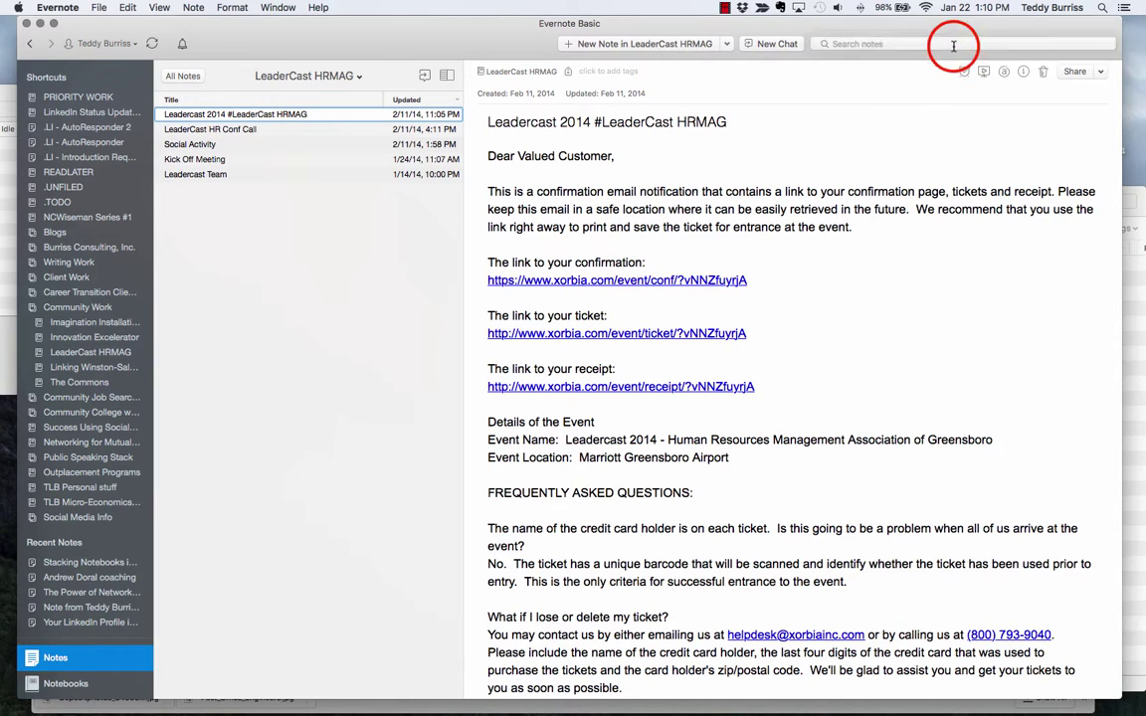
{"action": "type", "text": "leadercast"}
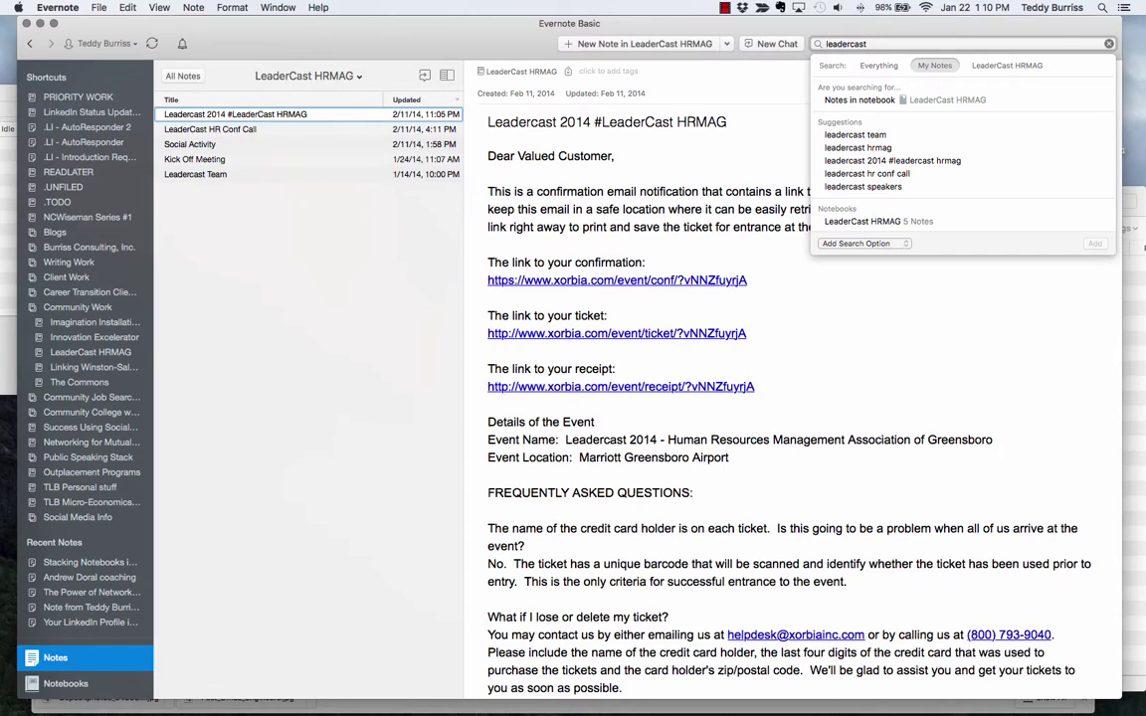
{"action": "key", "text": "Return"}
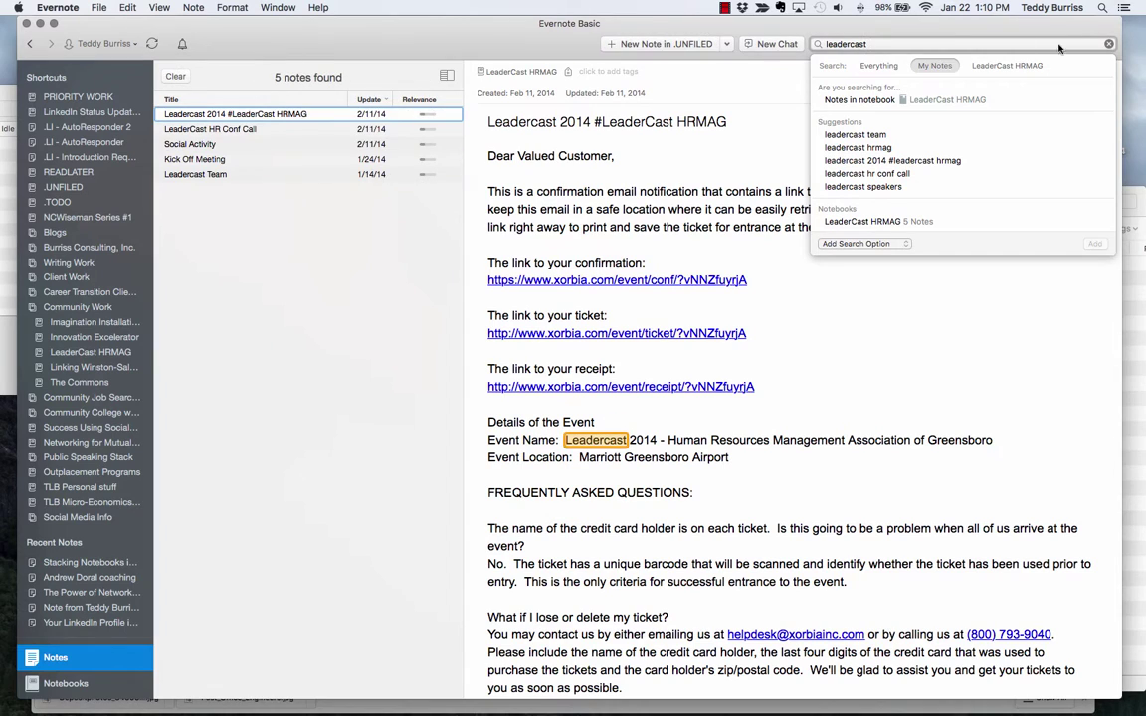
{"action": "left_click", "coordinate": [942, 66]}
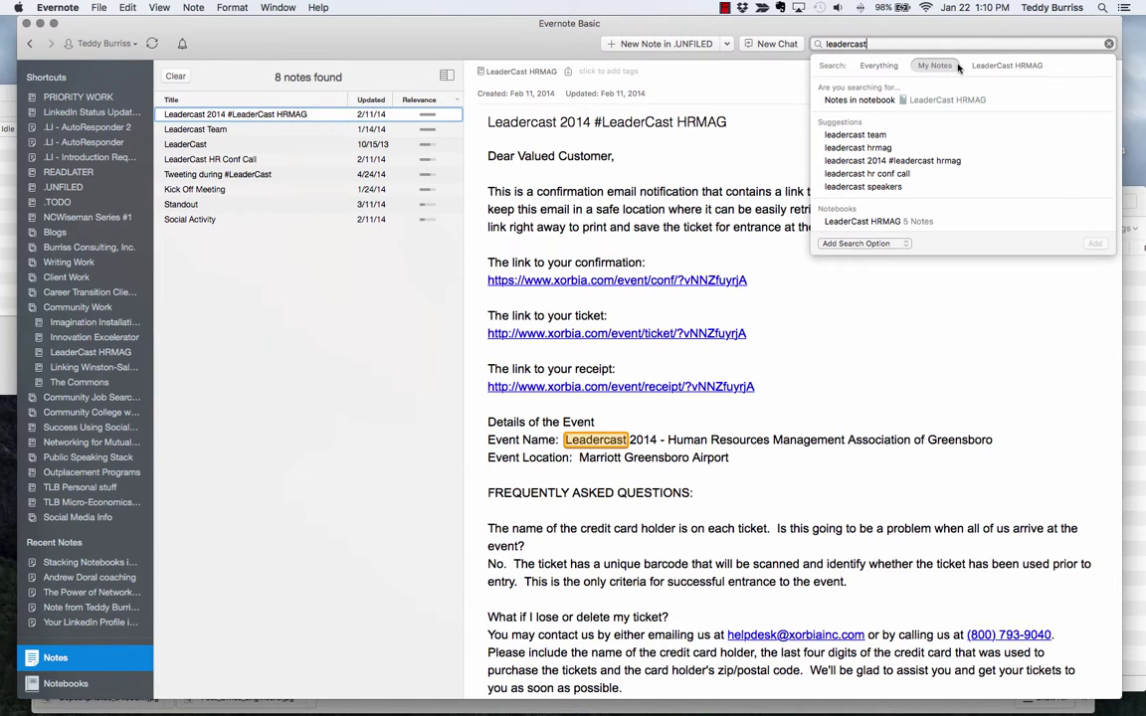
{"action": "left_click", "coordinate": [990, 66]}
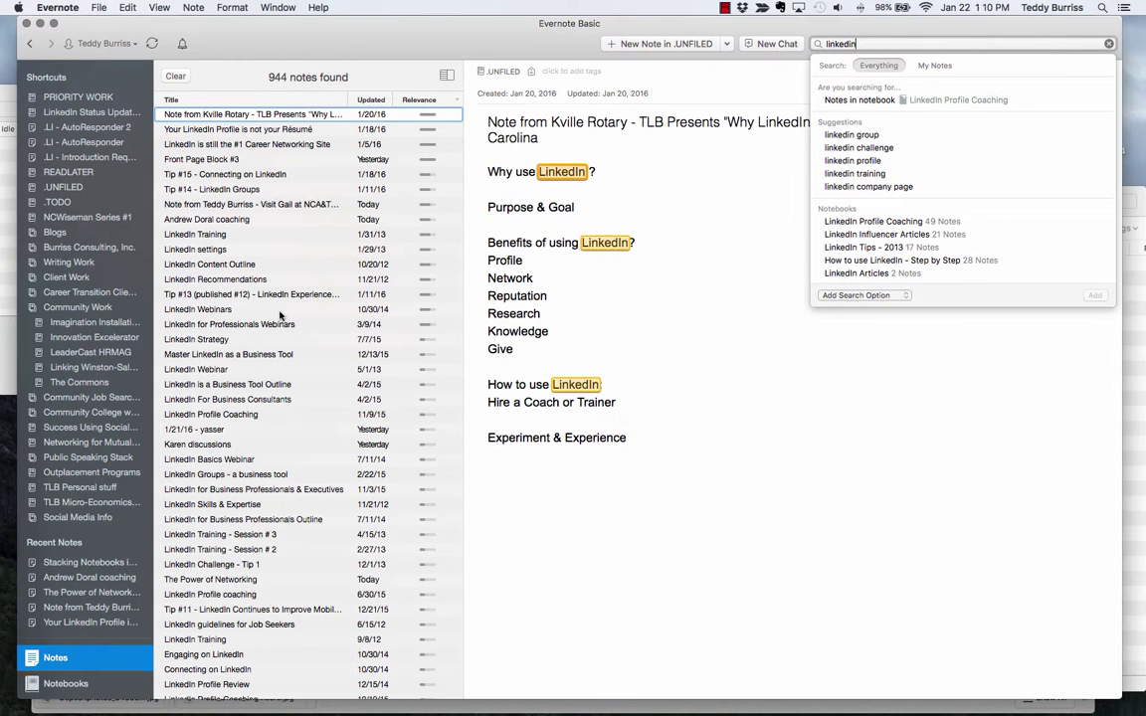
Open the LinkedIn Articles notebook inside the Social Media Info stack and search within it for linkedin.
{"action": "left_click", "coordinate": [61, 518]}
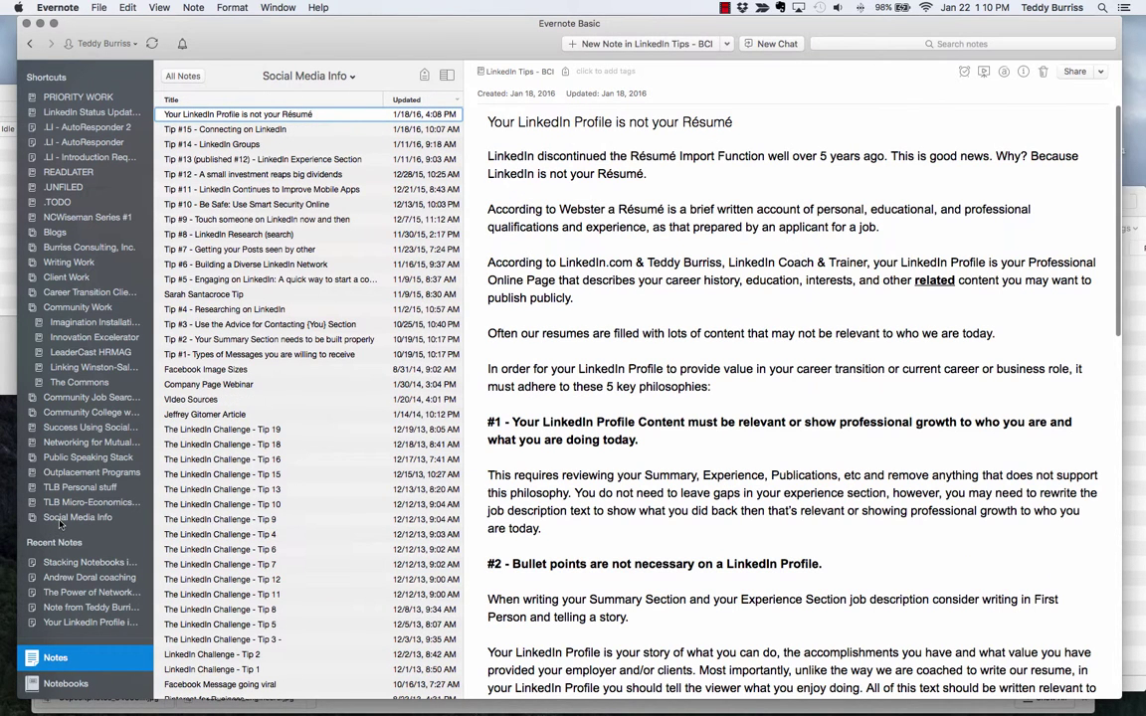
{"action": "left_click", "coordinate": [86, 548]}
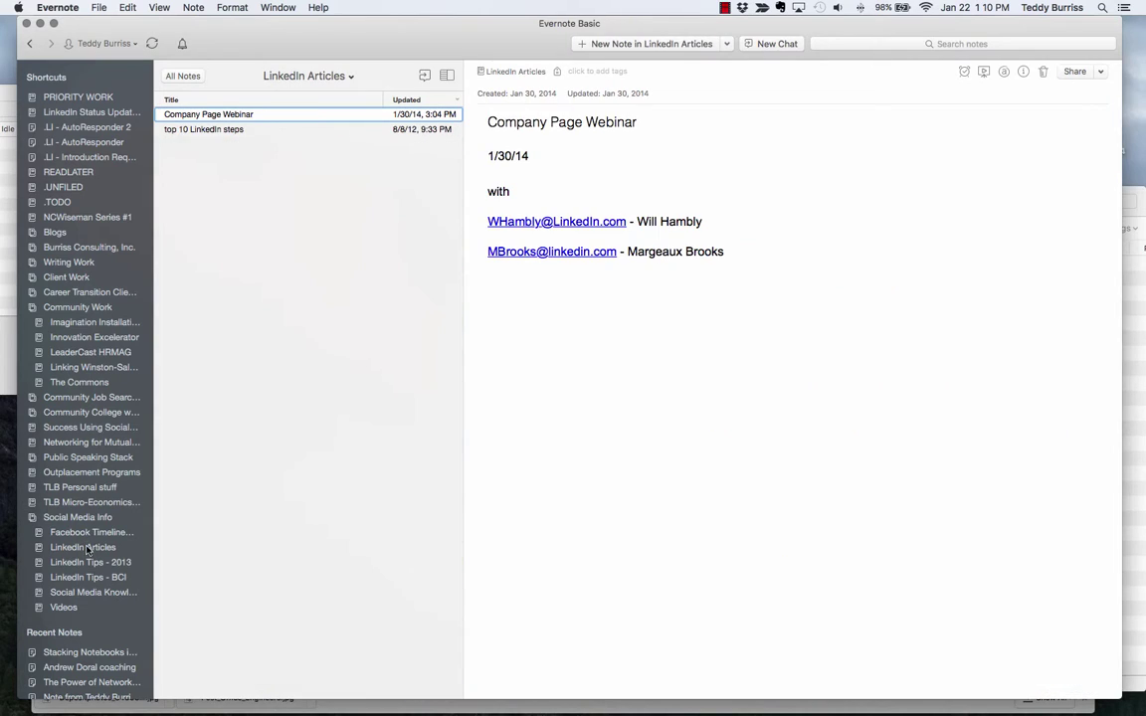
{"action": "left_click", "coordinate": [964, 44]}
{"action": "type", "text": "linkedi"}
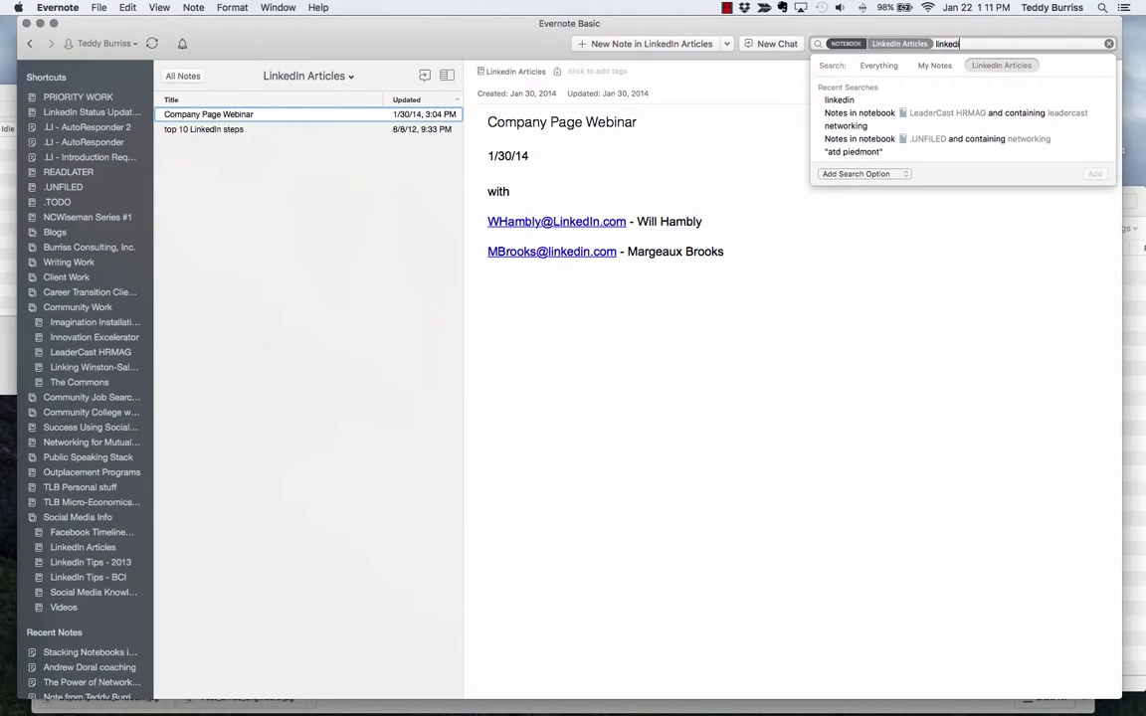
{"action": "type", "text": "n"}
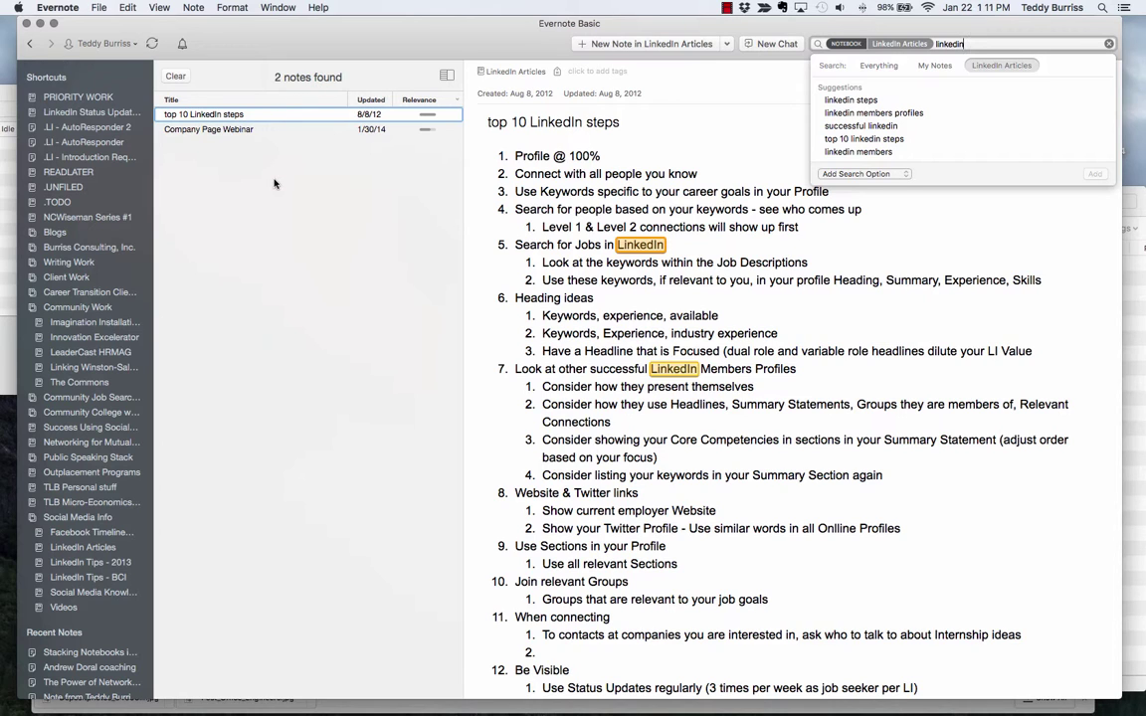
Widen the linkedin search to Everything and open the note "Your LinkedIn Profile is not your Résumé".
{"action": "left_click", "coordinate": [877, 65]}
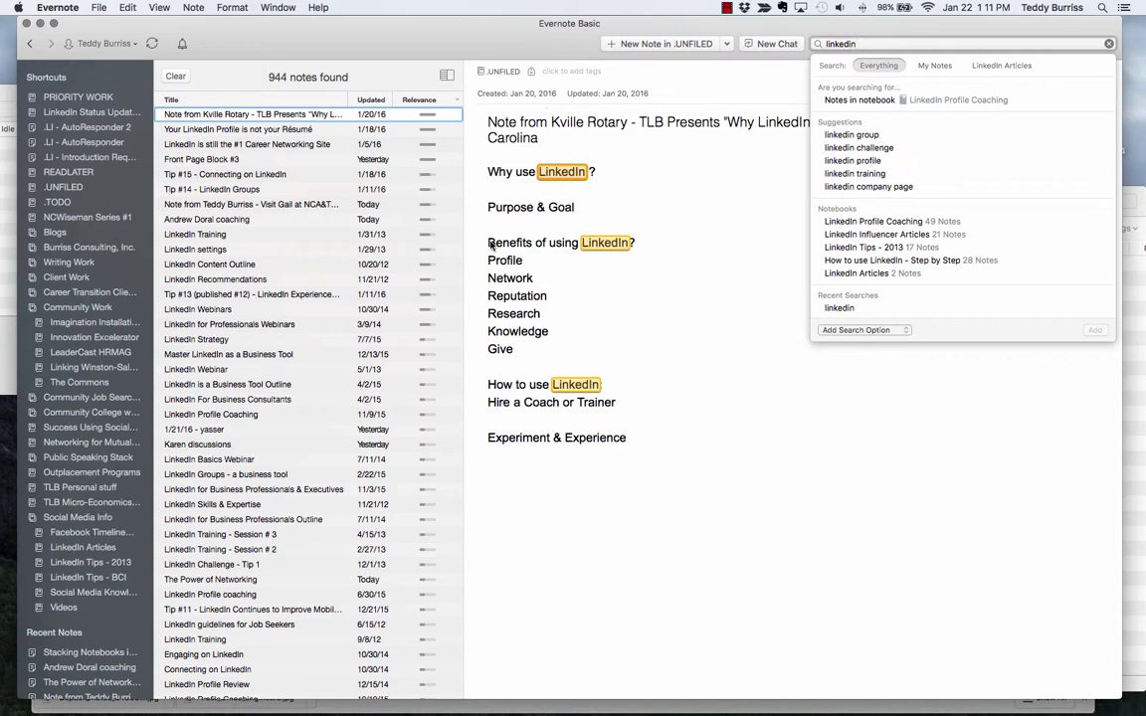
{"action": "left_click", "coordinate": [242, 130]}
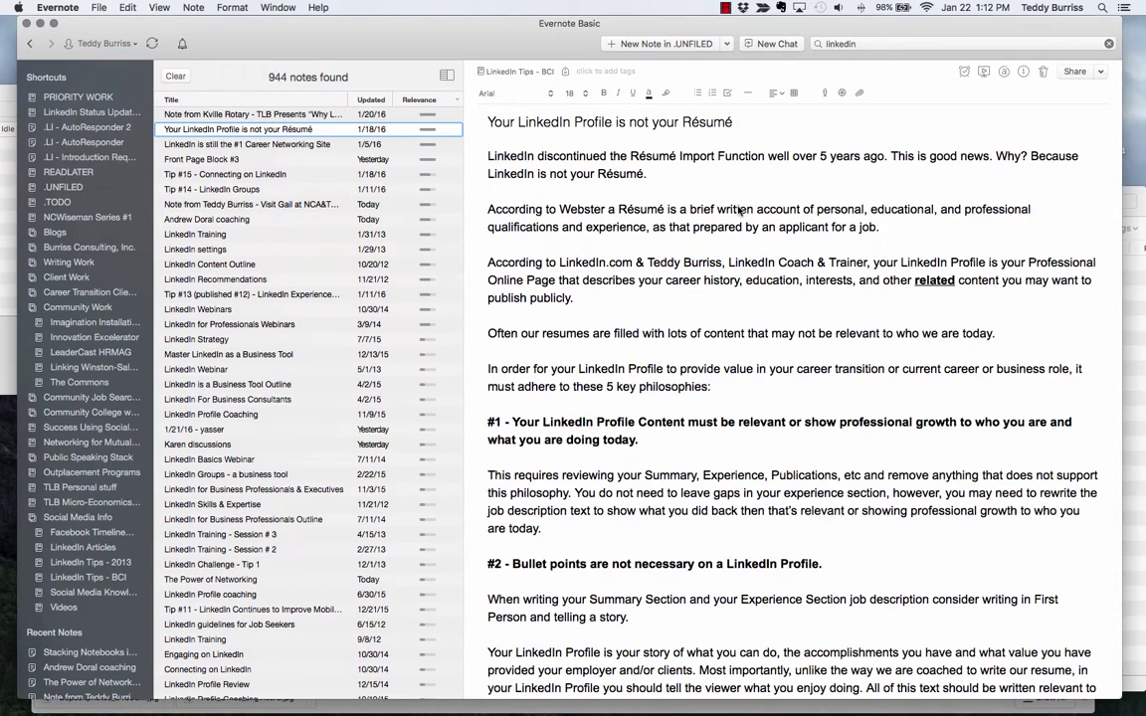
{"action": "left_click", "coordinate": [694, 181]}
{"action": "key", "text": "super+f"}
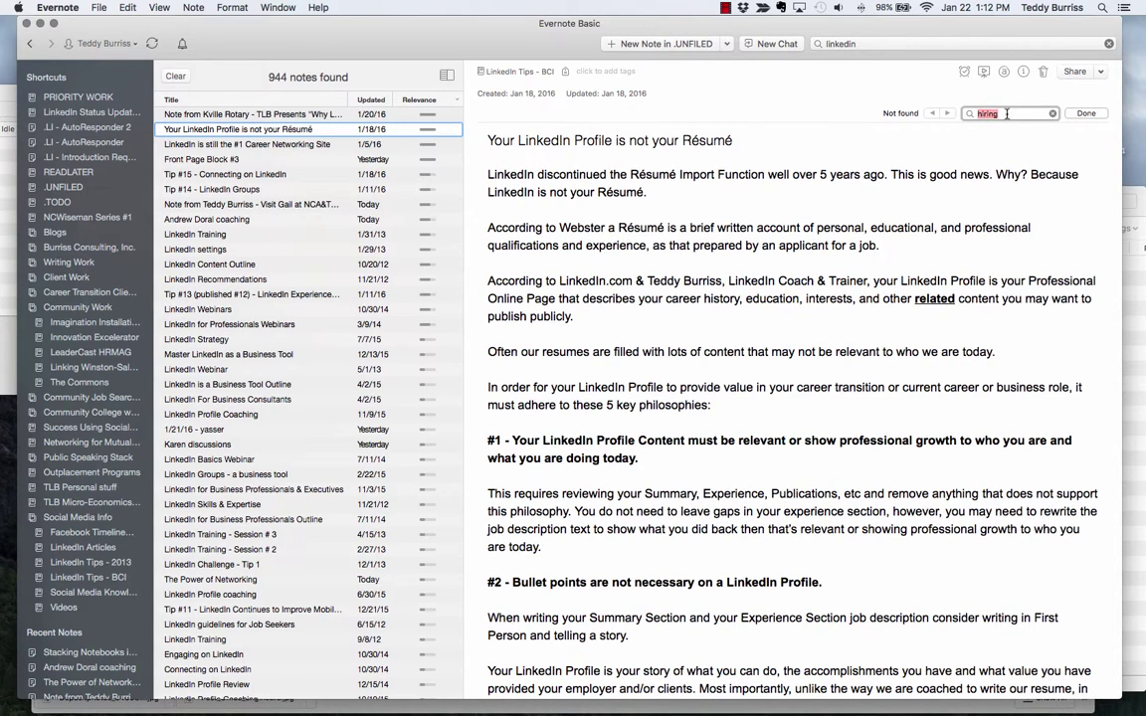
{"action": "left_click", "coordinate": [1087, 114]}
Use Find Within Note to look for the word section in the open note.
{"action": "left_click", "coordinate": [132, 8]}
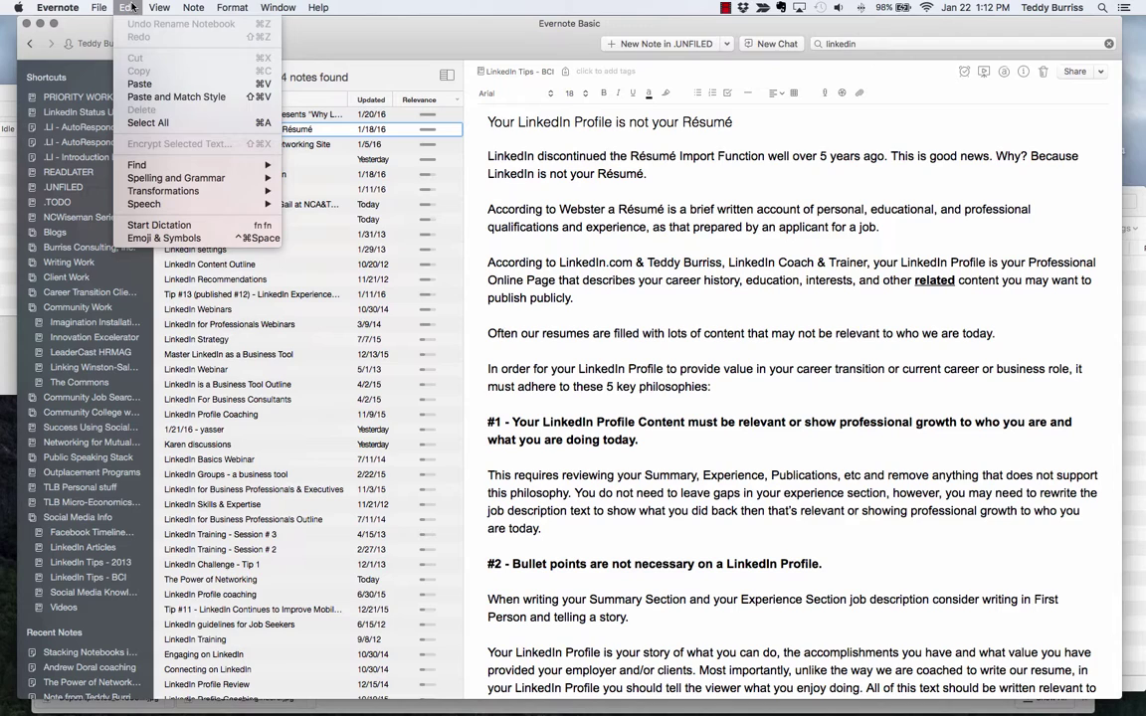
{"action": "mouse_move", "coordinate": [135, 163]}
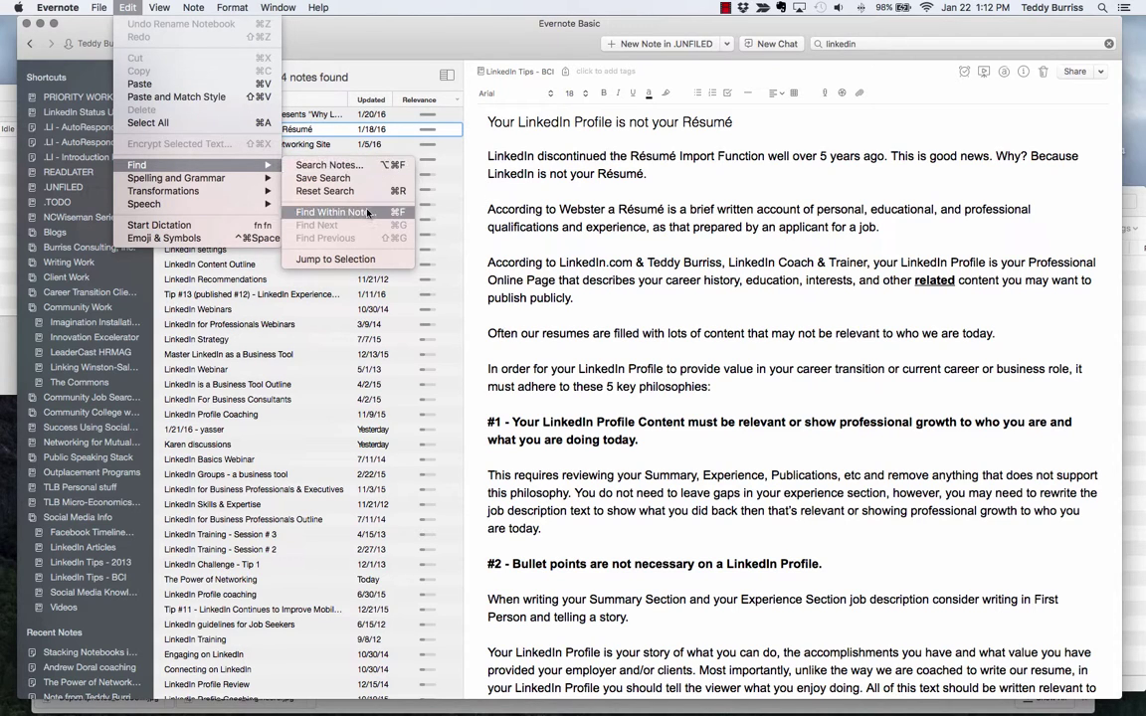
{"action": "left_click", "coordinate": [330, 191]}
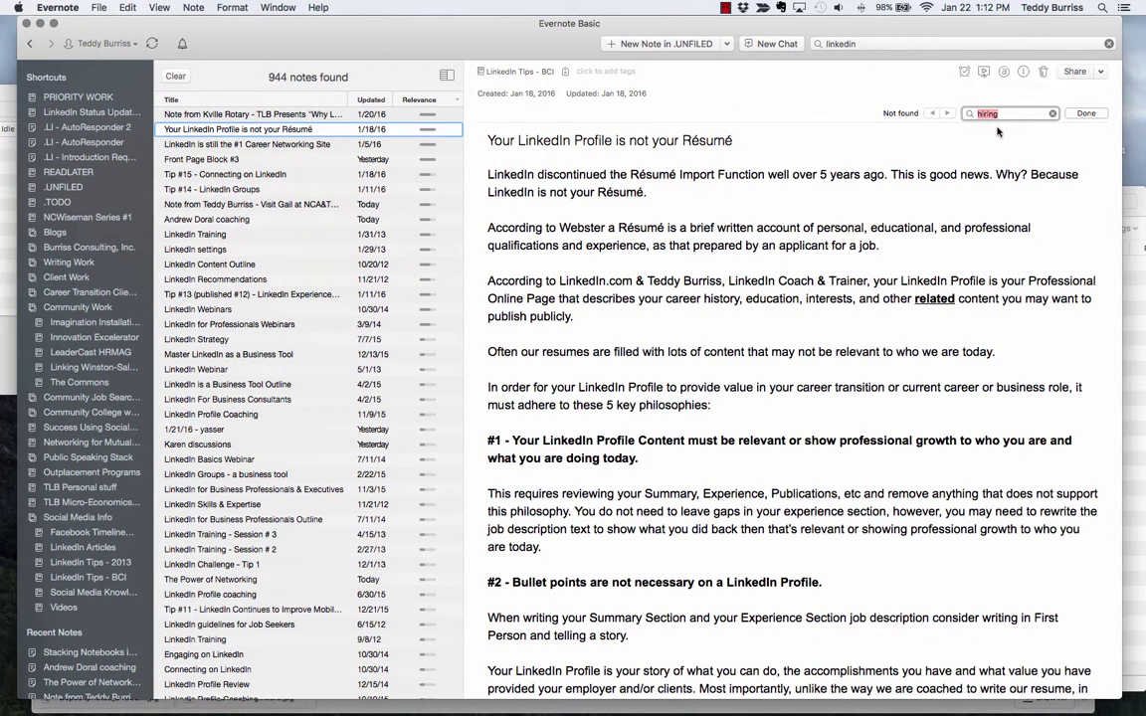
{"action": "type", "text": "section"}
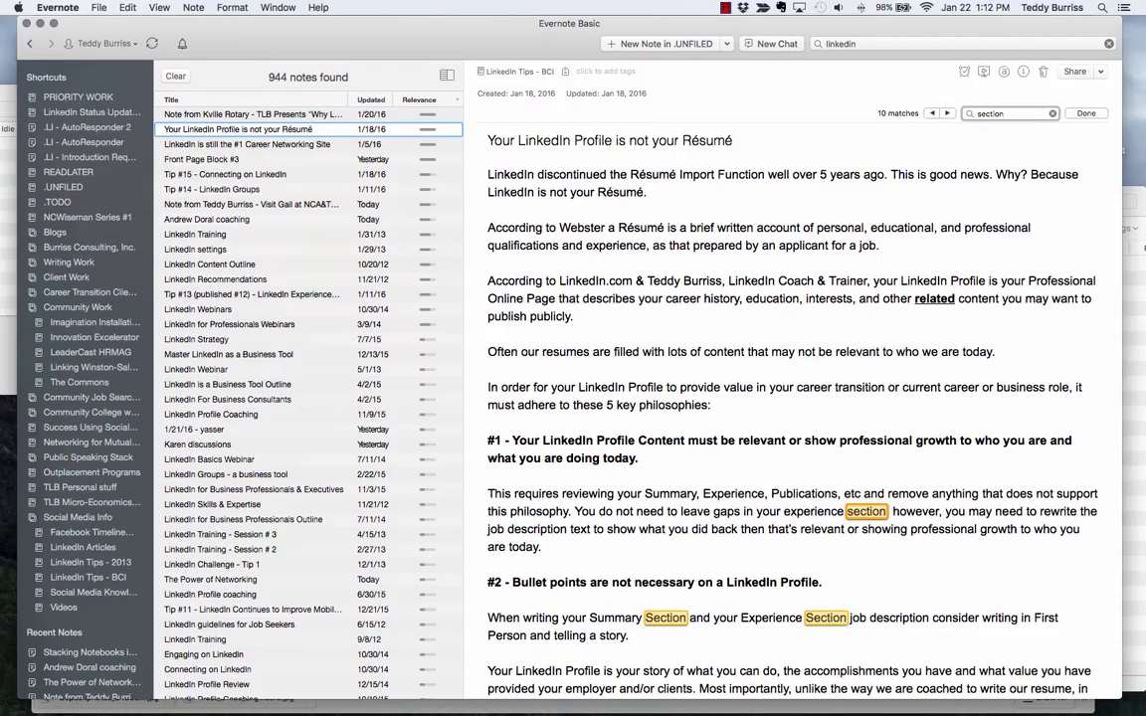
Examine the highlighted section matches throughout the note, advance through them, and close the in-note find.
{"action": "scroll", "coordinate": [830, 448], "scroll_direction": "down", "scroll_amount": 15}
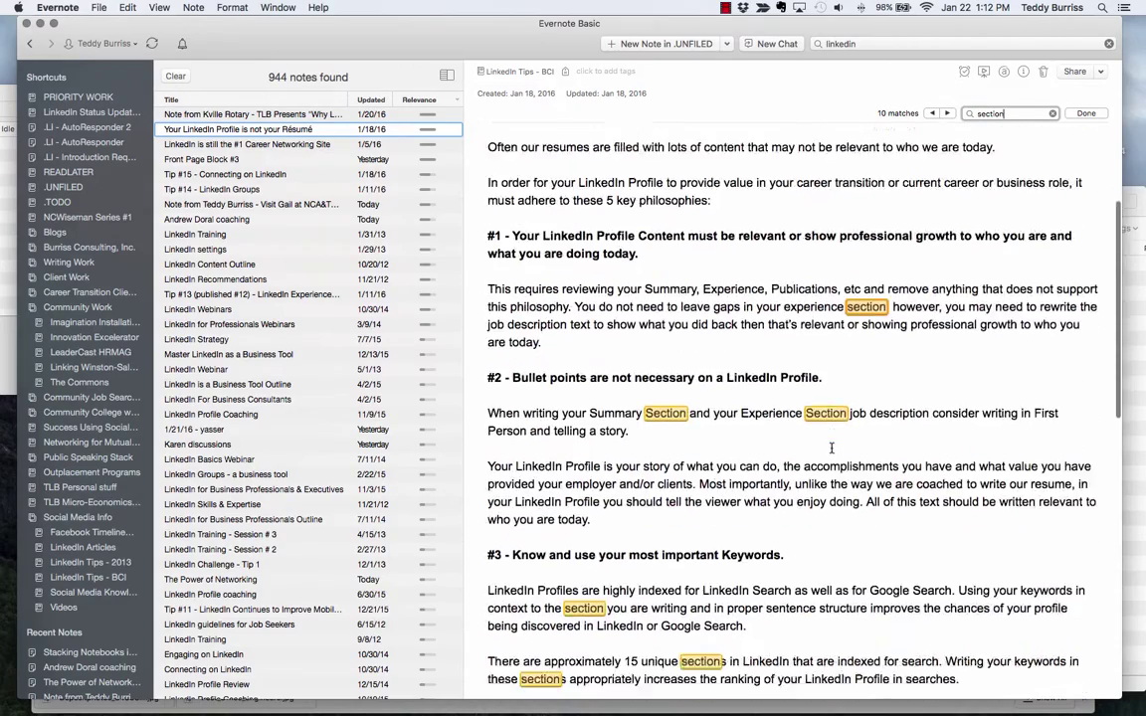
{"action": "scroll", "coordinate": [844, 428], "scroll_direction": "up", "scroll_amount": 15}
{"action": "scroll", "coordinate": [843, 428], "scroll_direction": "up", "scroll_amount": 1}
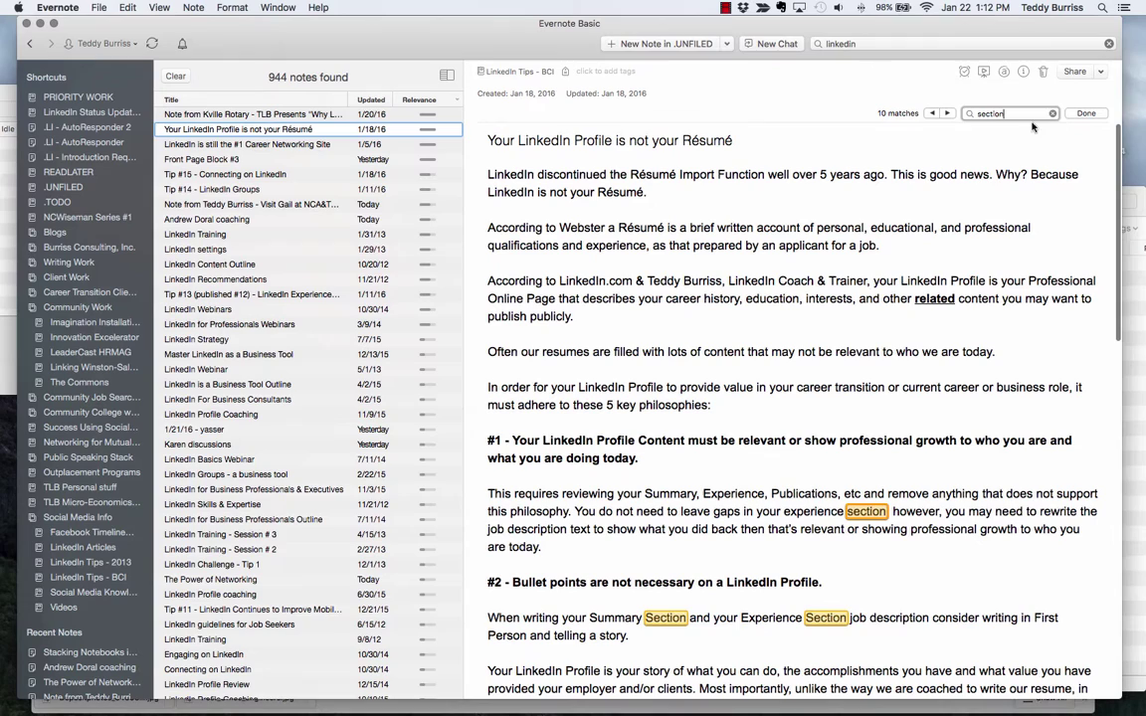
{"action": "left_click", "coordinate": [943, 114]}
{"action": "left_click", "coordinate": [943, 115]}
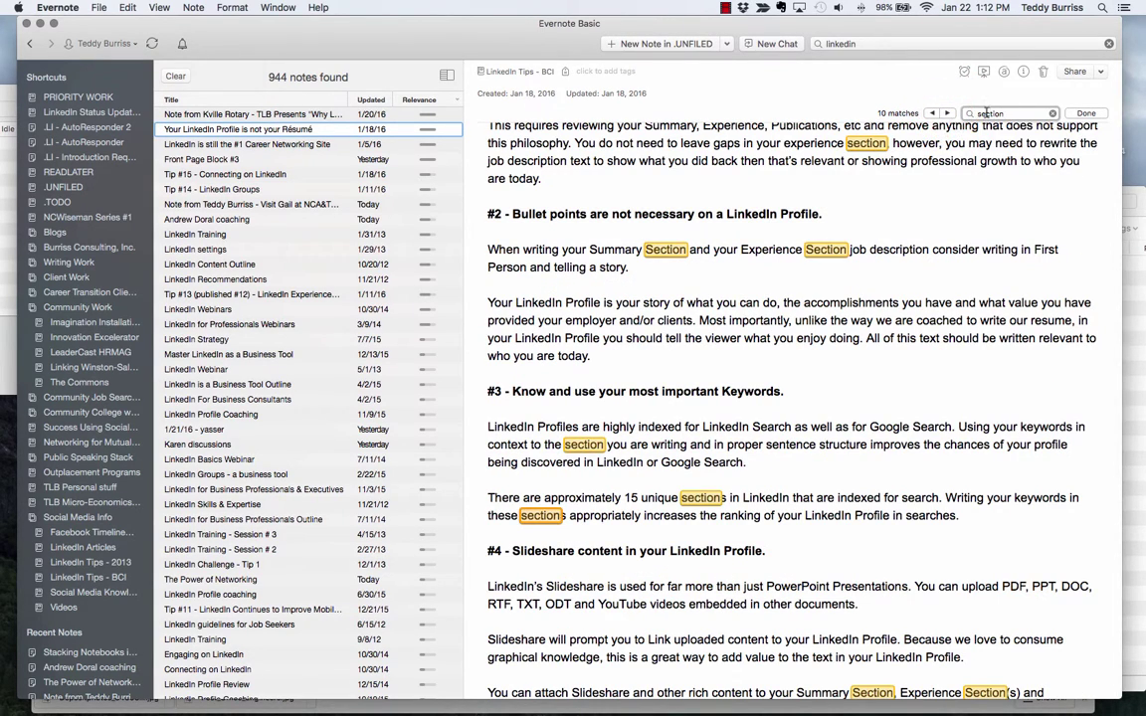
{"action": "key", "text": "Escape"}
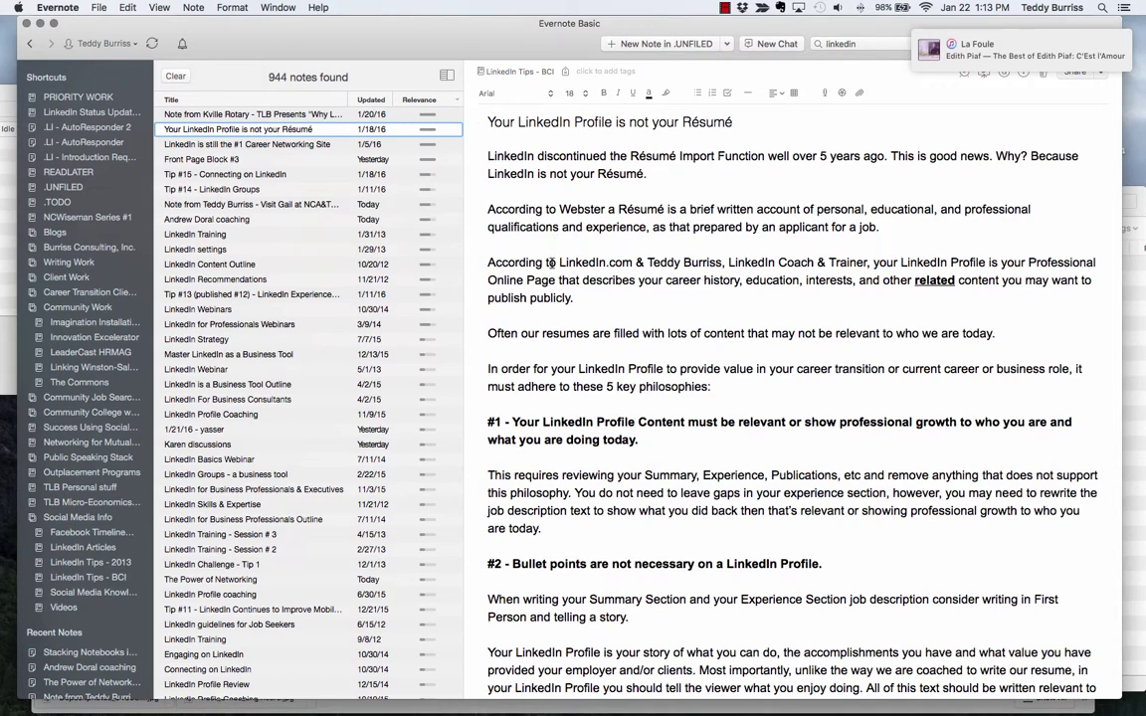
Leave the linkedin search results for the note "Stacking Notebooks in Evernote" and list all notes from every notebook.
{"action": "key", "text": "super+bracketleft"}
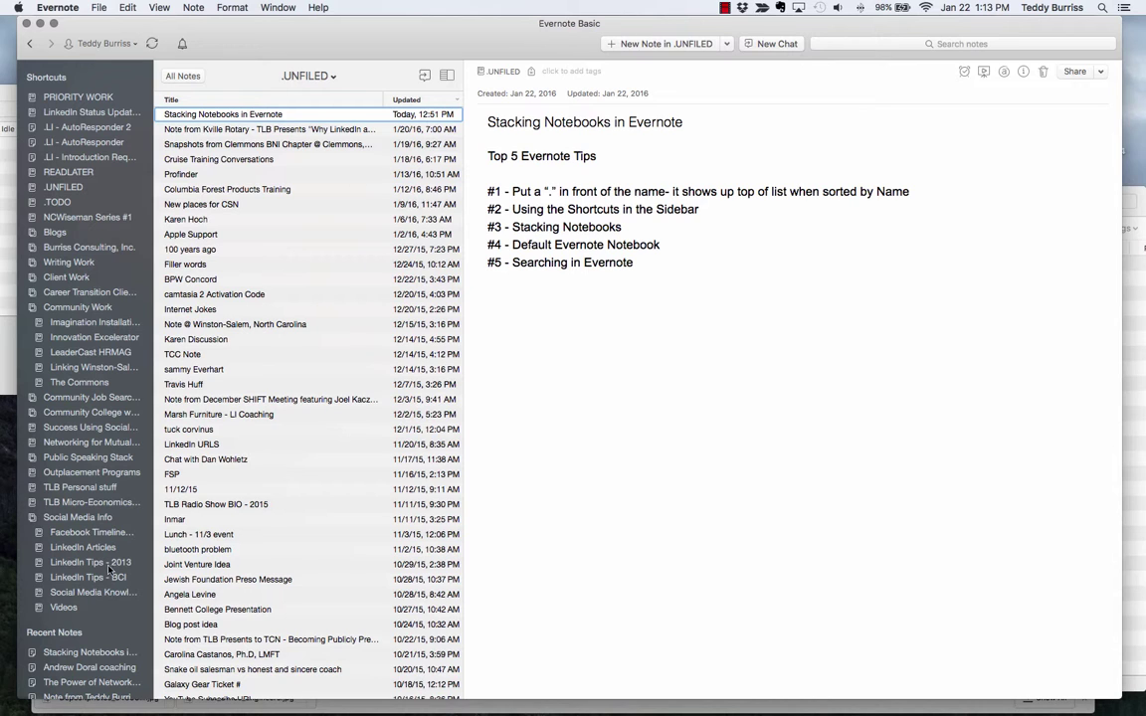
{"action": "scroll", "coordinate": [109, 570], "scroll_direction": "down", "scroll_amount": 3}
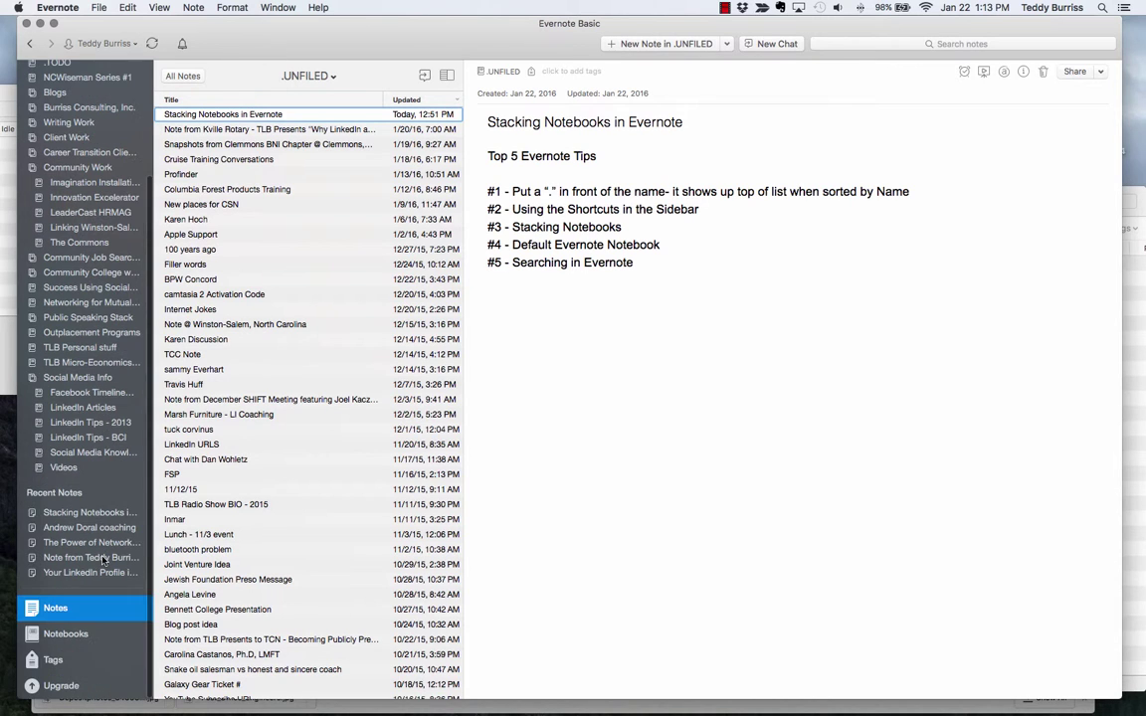
{"action": "left_click", "coordinate": [50, 610]}
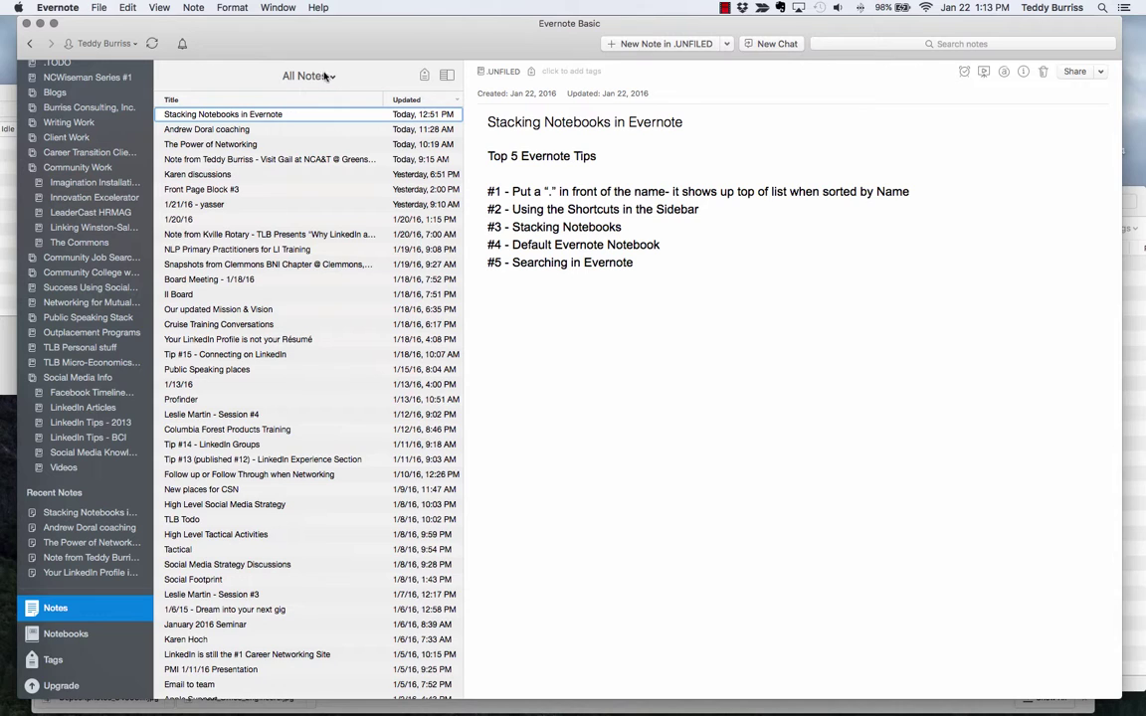
Search everything for the account owner's surname together with linkedin strategy, and read through the LinkedIn Strategy note to its end.
{"action": "left_click", "coordinate": [953, 43]}
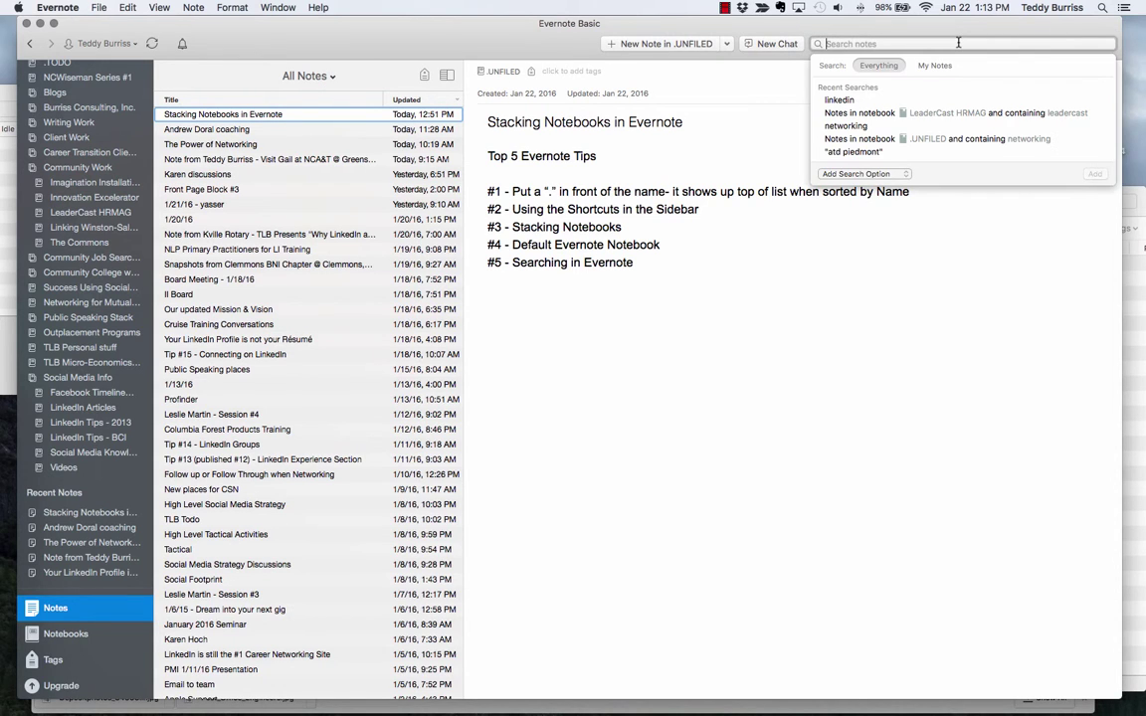
{"action": "type", "text": "burriss"}
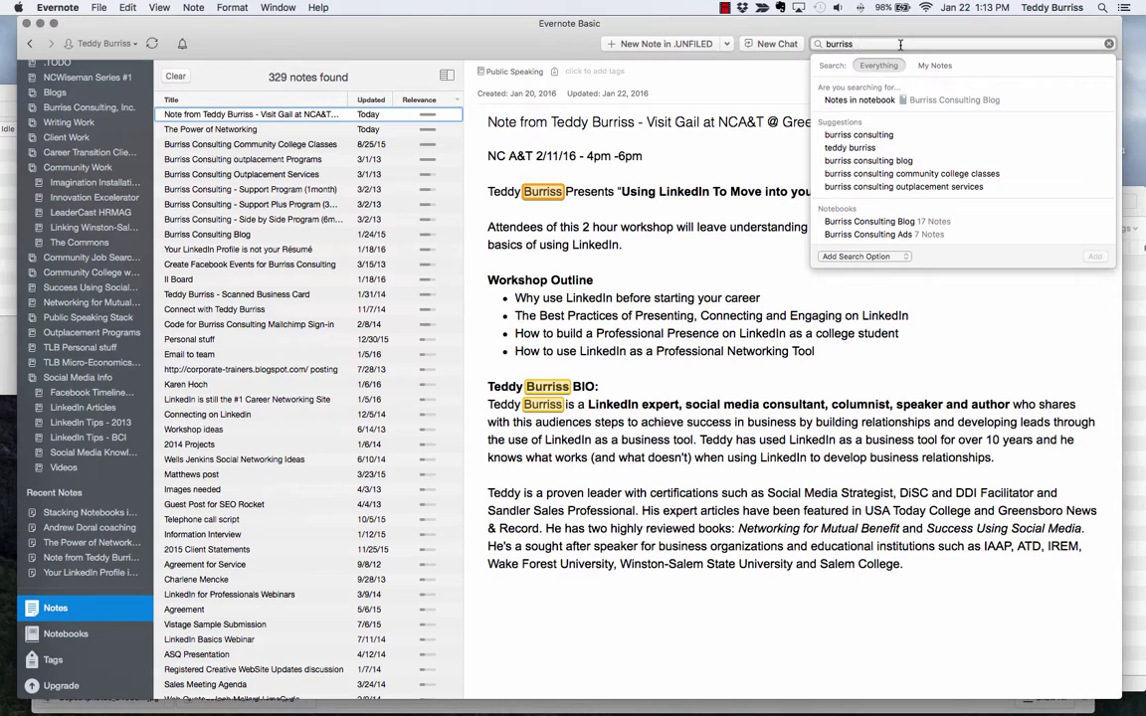
{"action": "type", "text": "linkedin"}
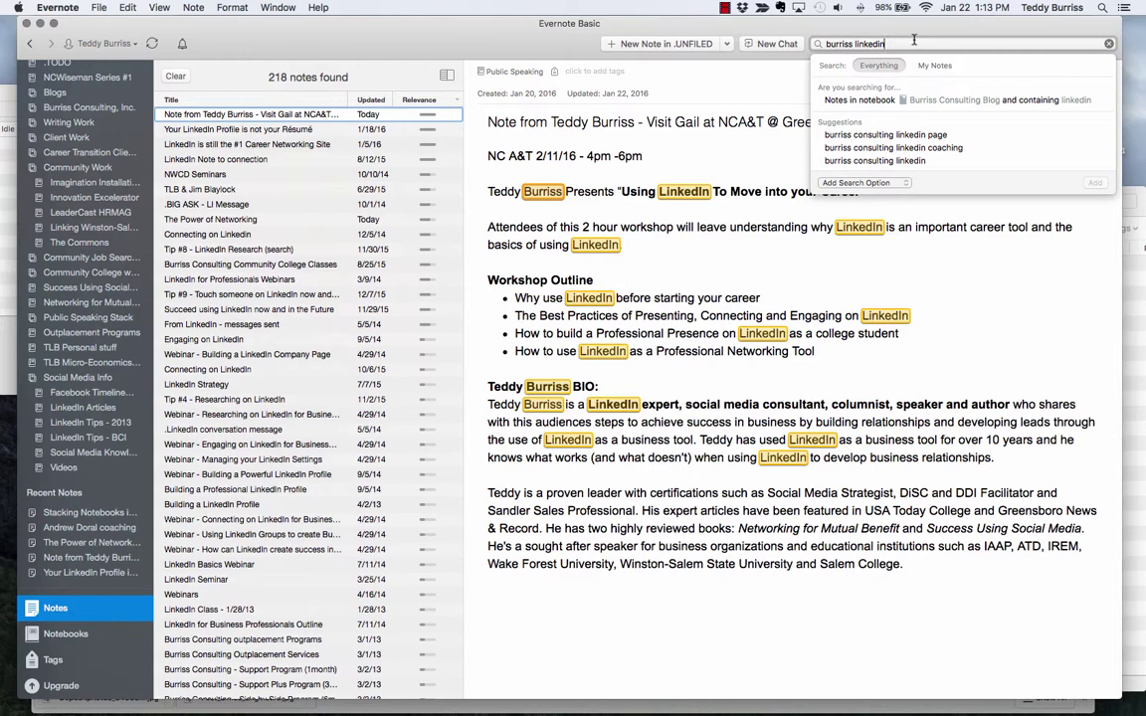
{"action": "type", "text": "strategy"}
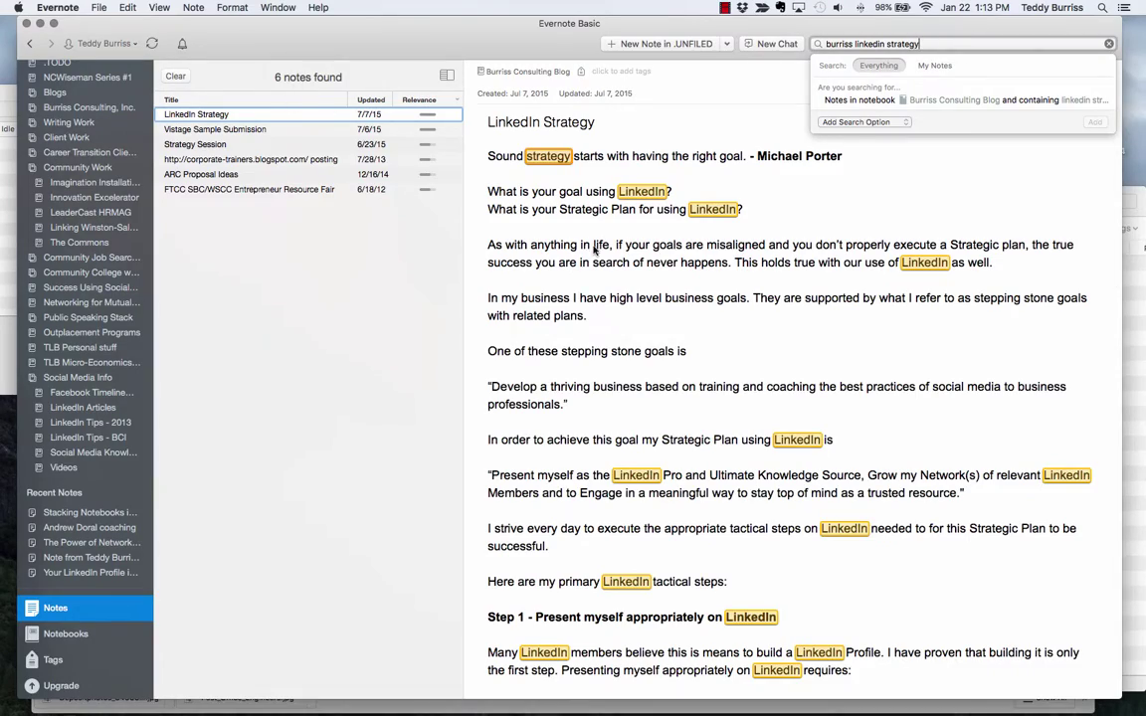
{"action": "scroll", "coordinate": [637, 358], "scroll_direction": "down", "scroll_amount": 10}
{"action": "scroll", "coordinate": [706, 397], "scroll_direction": "down", "scroll_amount": 15}
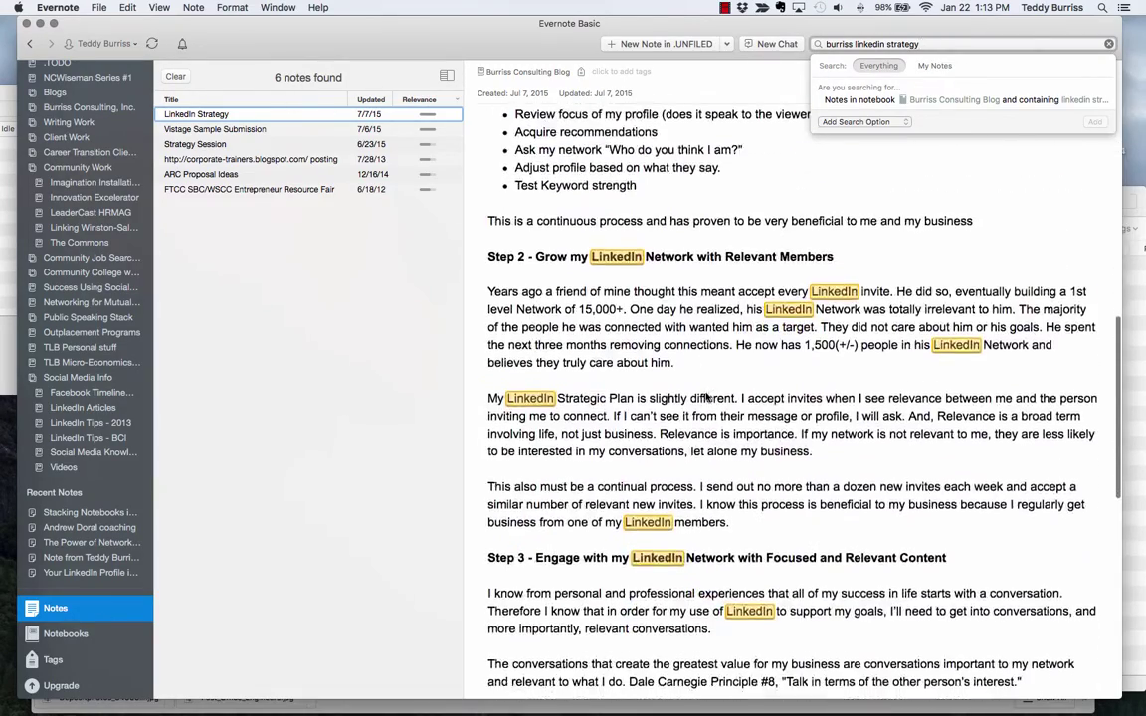
{"action": "scroll", "coordinate": [707, 397], "scroll_direction": "down", "scroll_amount": 1}
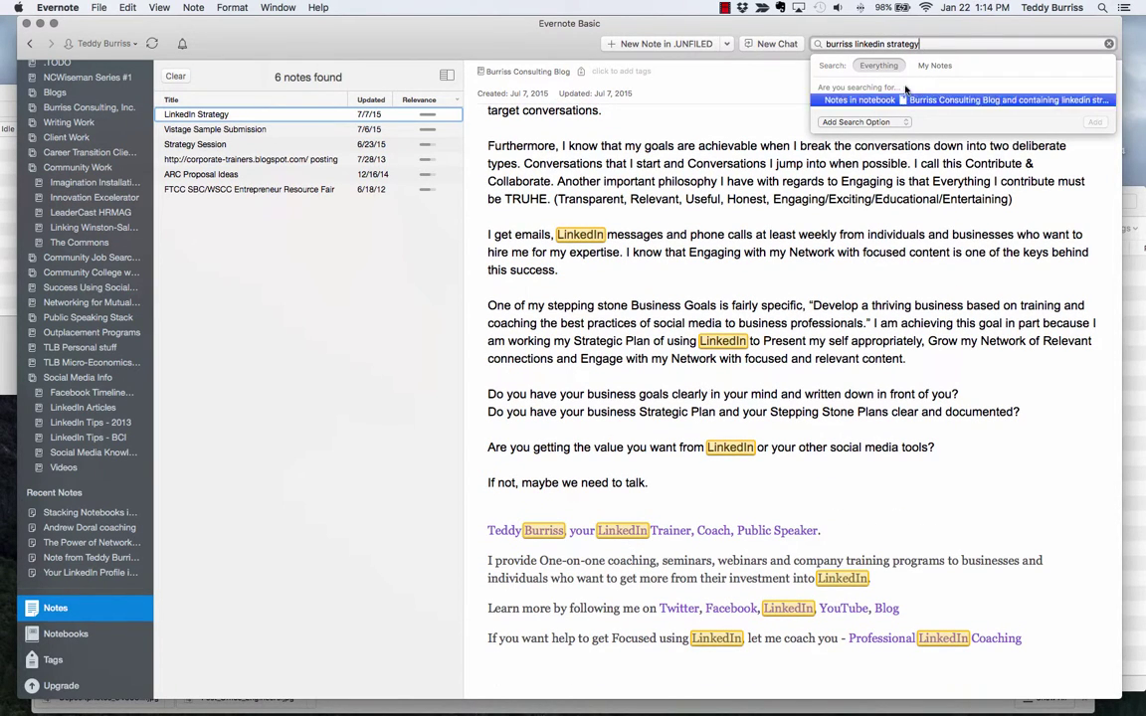
Leave the search results and reopen the recent note "Stacking Notebooks in Evernote" in the .UNFILED notebook.
{"action": "left_click", "coordinate": [935, 44]}
{"action": "left_click_drag", "start_coordinate": [936, 44], "coordinate": [824, 43]}
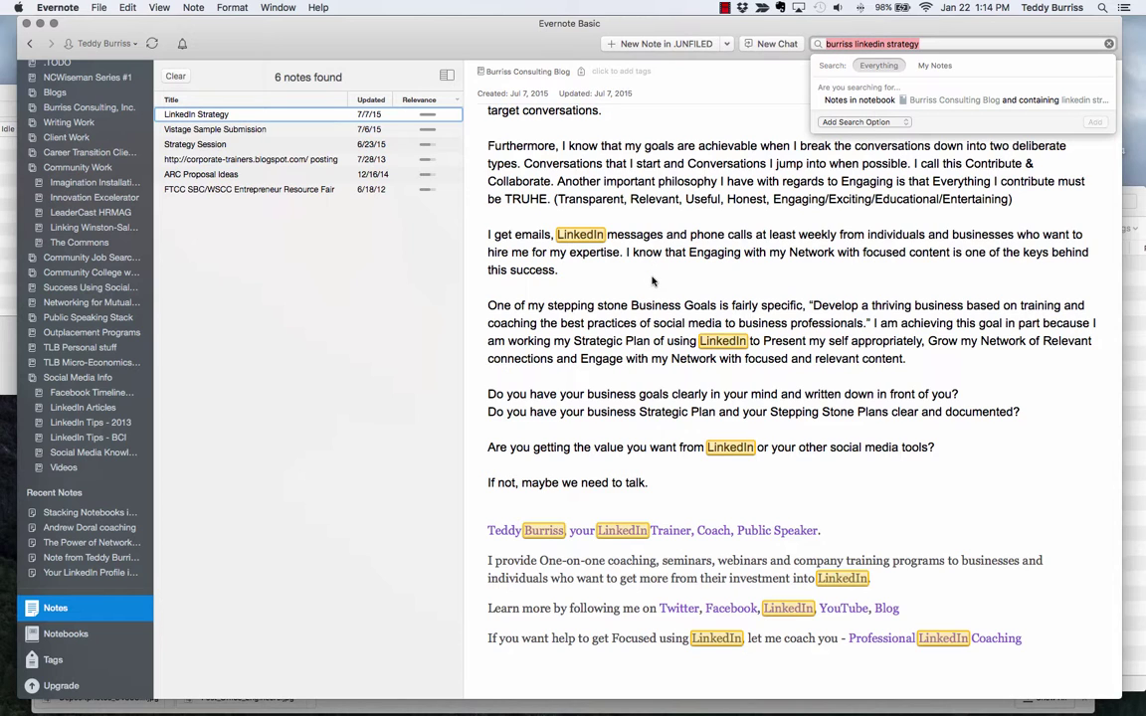
{"action": "left_click", "coordinate": [97, 515]}
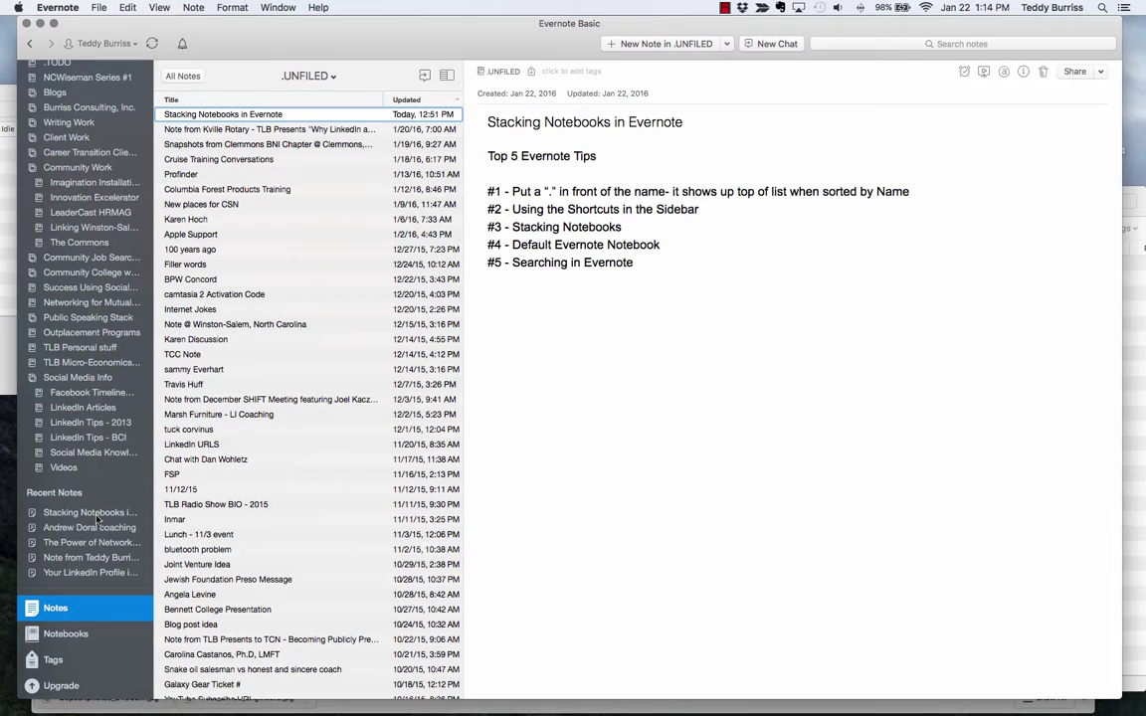